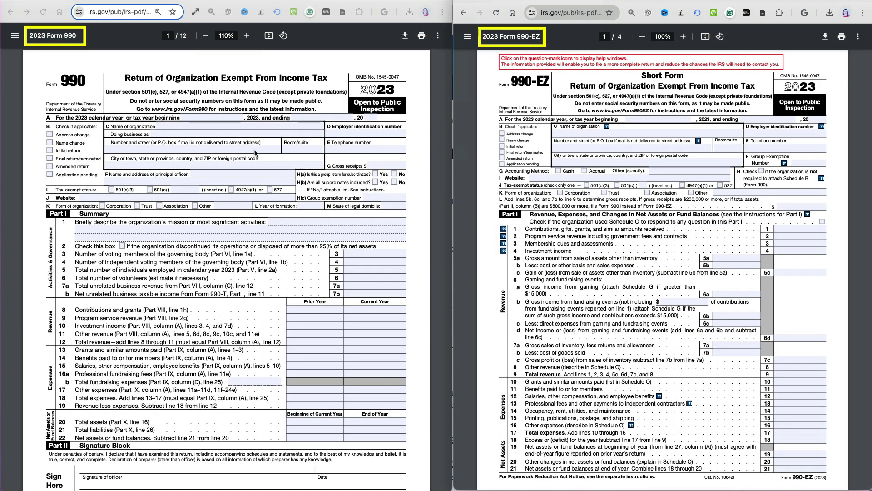
# Scroll Form 990 to page 6 (Part VII) and Form 990-EZ to Parts III–IV
pyautogui.scroll(-7, 415, 446)
pyautogui.scroll(-20, 414, 446)
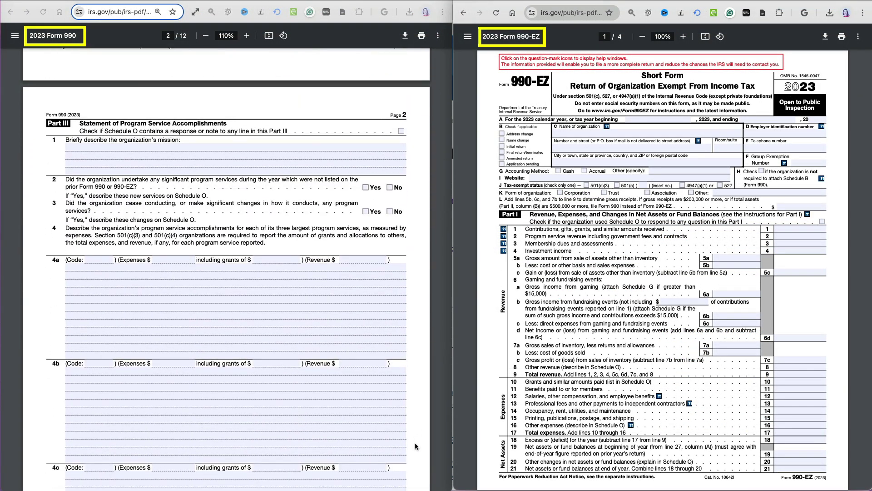
pyautogui.scroll(-20, 415, 446)
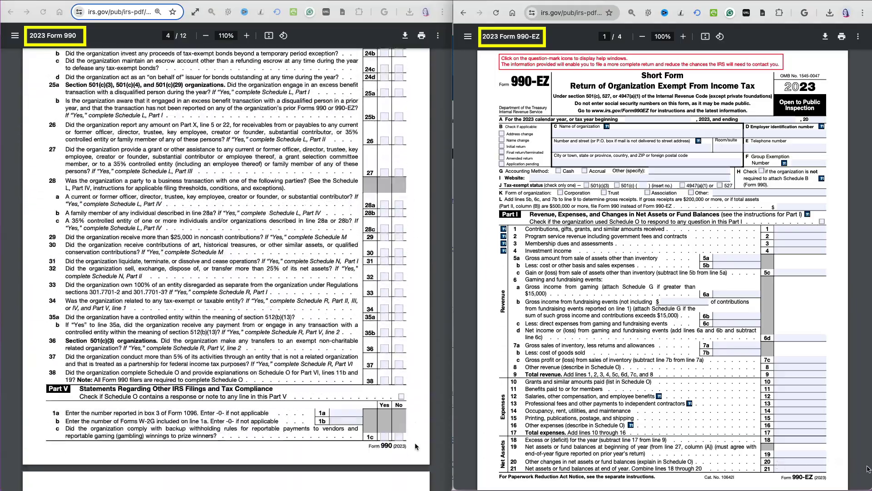
pyautogui.scroll(-10, 654, 434)
pyautogui.scroll(-20, 415, 446)
pyautogui.scroll(-10, 864, 477)
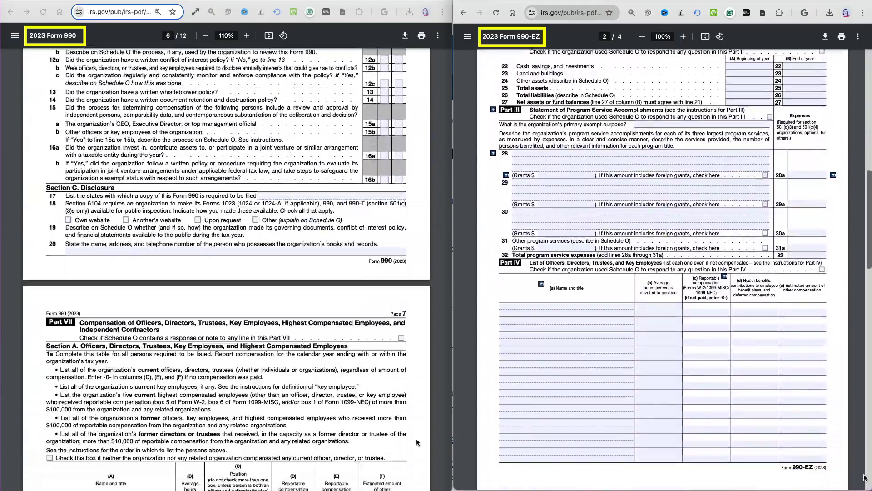
pyautogui.scroll(-15, 416, 438)
pyautogui.scroll(-10, 864, 477)
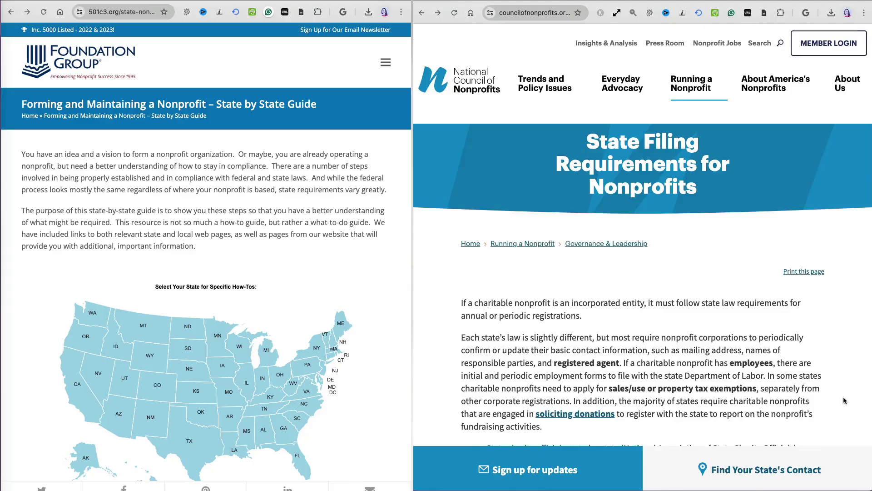
# Open the 'State by state filing requirements' guide
pyautogui.scroll(-7, 843, 398)
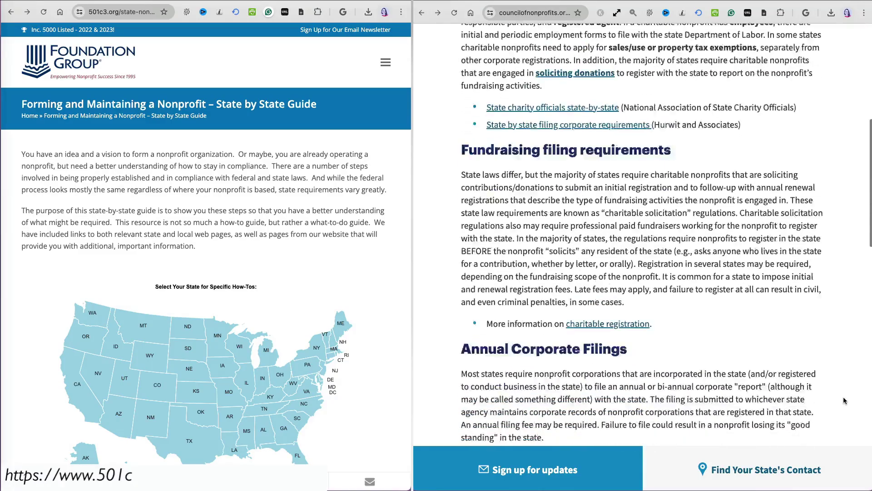
pyautogui.scroll(-7, 843, 396)
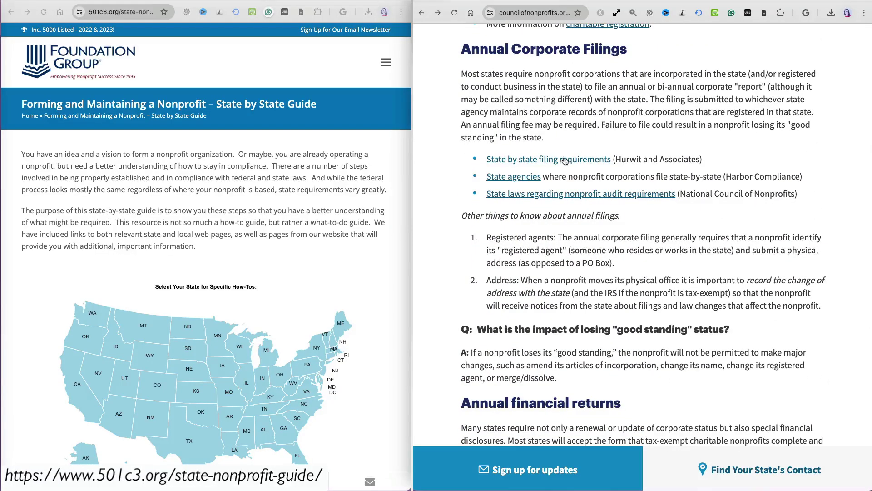
pyautogui.click(564, 161)
# Pick Illinois and scroll through its annual compliance and Form 990 notes
pyautogui.scroll(-8, 803, 320)
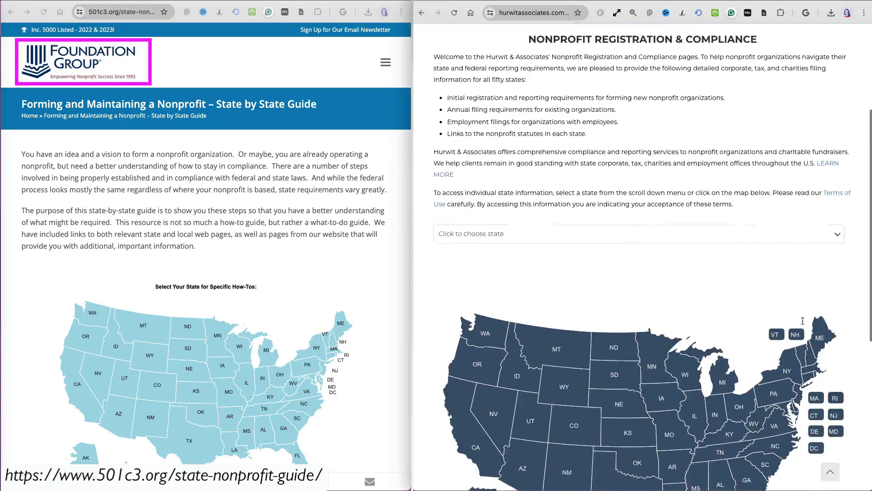
pyautogui.scroll(-4, 343, 274)
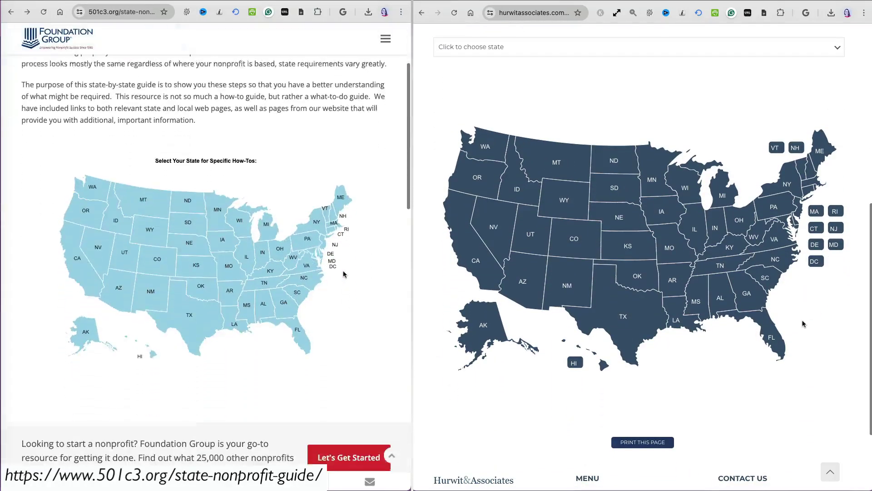
pyautogui.click(237, 196)
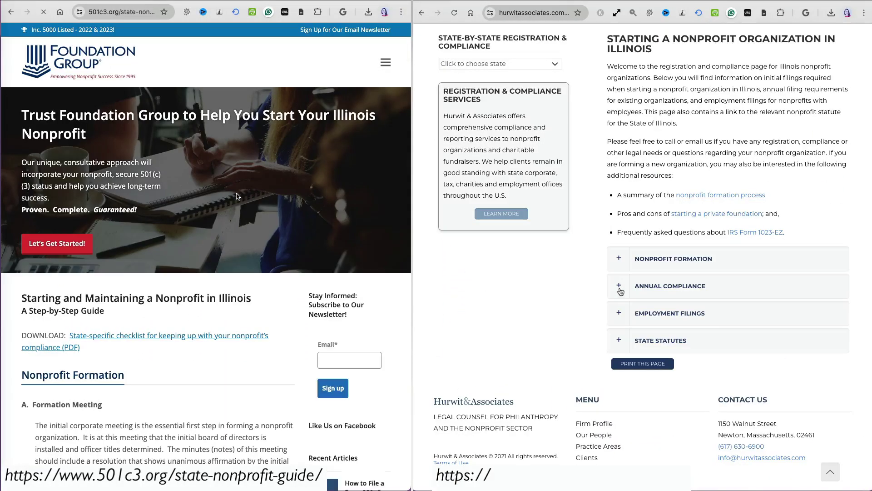
pyautogui.scroll(-15, 262, 420)
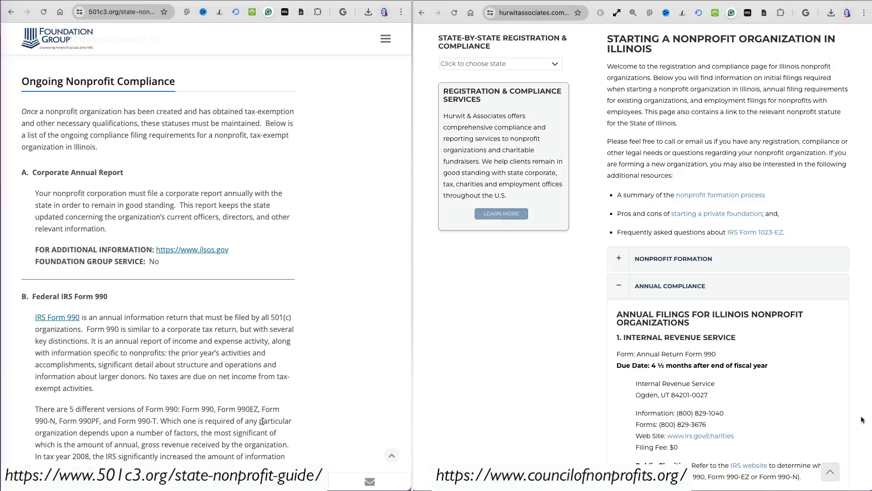
pyautogui.scroll(-6, 863, 417)
pyautogui.scroll(-1, 863, 419)
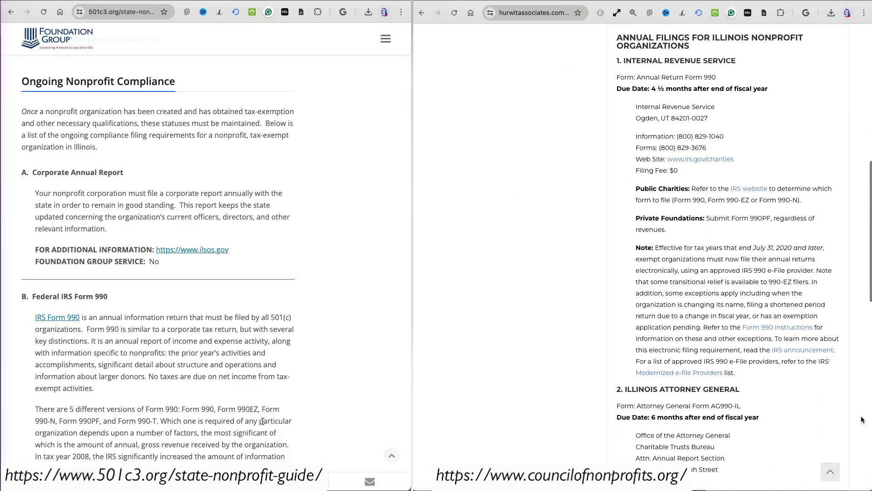
pyautogui.scroll(-12, 262, 421)
pyautogui.scroll(-5, 863, 420)
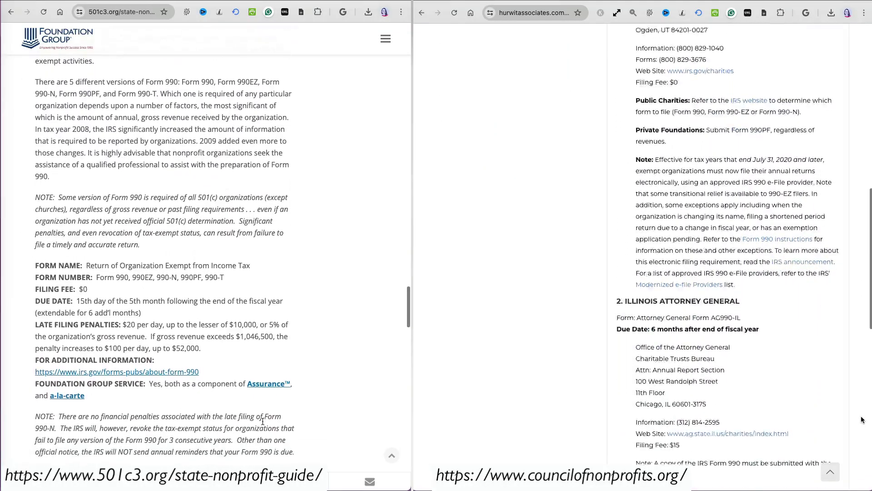
pyautogui.scroll(-8, 262, 421)
pyautogui.scroll(-3, 862, 420)
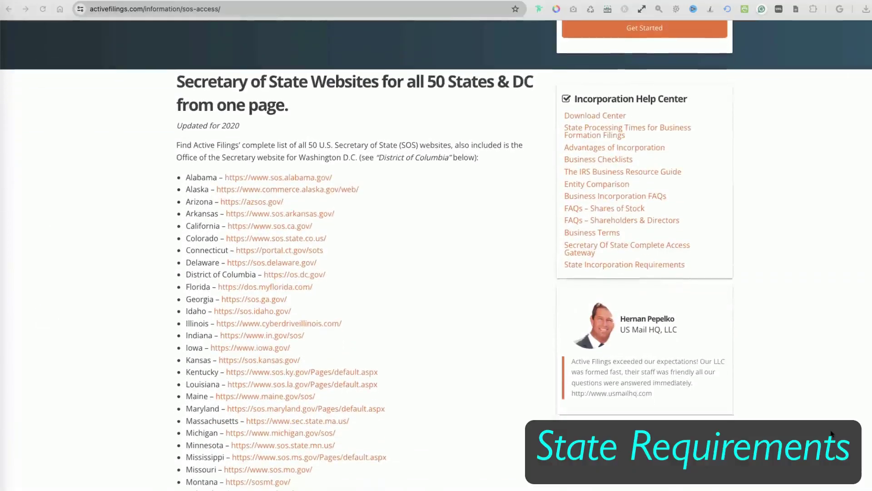
# From the ilsos.gov home page, use the Business menu to reach Search Businesses
pyautogui.scroll(-5, 831, 434)
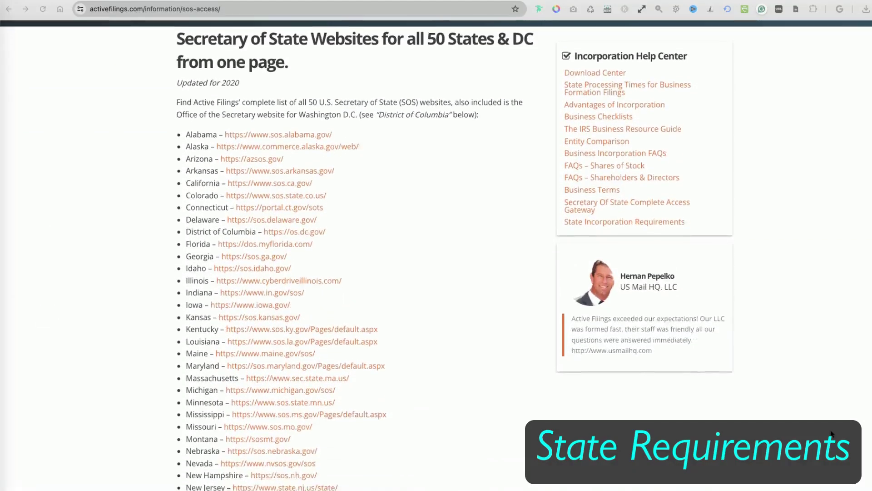
pyautogui.scroll(-4, 831, 434)
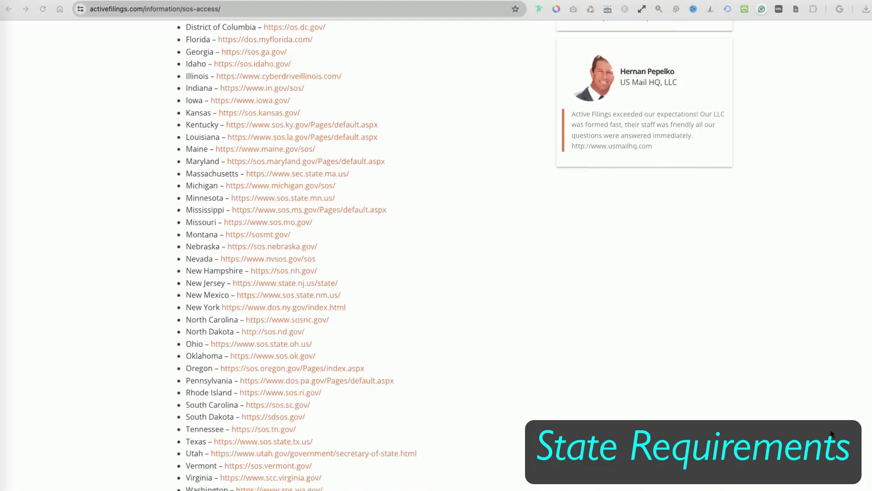
pyautogui.scroll(6, 831, 434)
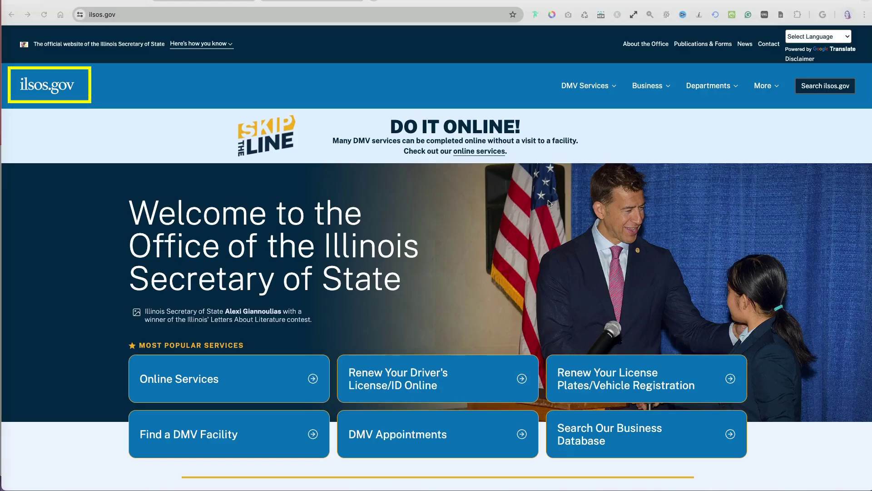
pyautogui.click(668, 90)
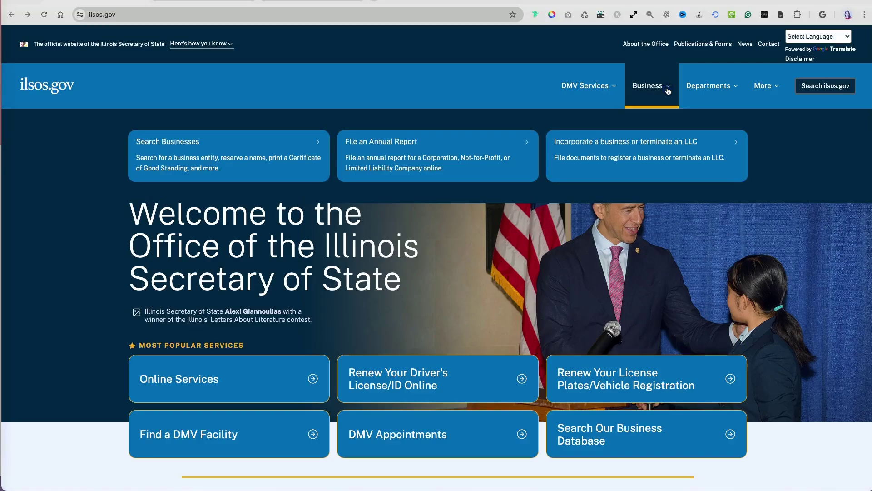
pyautogui.click(184, 145)
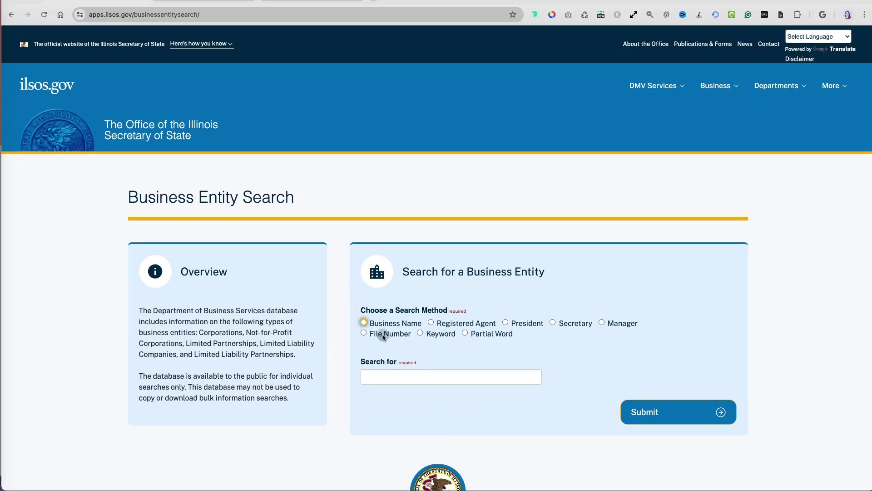
# Try each search method (name, agent, president, secretary, manager, file number, partial word), settling on Keyword
pyautogui.click(385, 324)
pyautogui.click(436, 322)
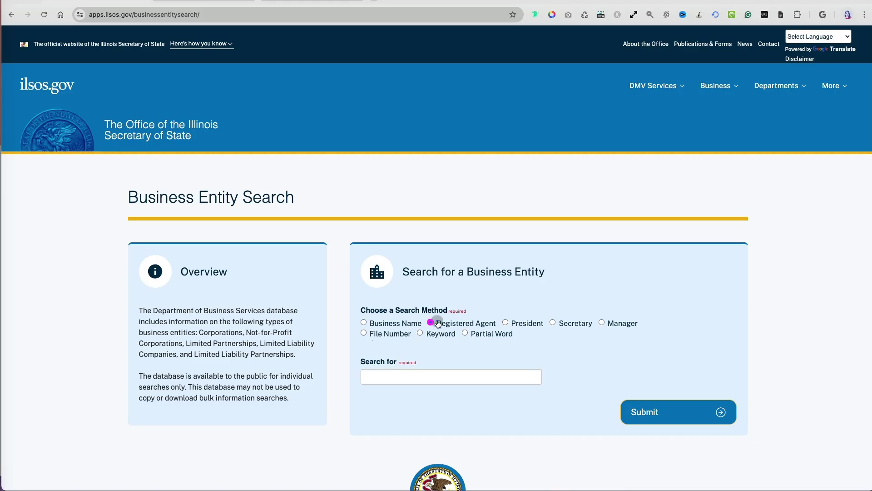
pyautogui.click(506, 322)
pyautogui.click(553, 322)
pyautogui.click(601, 322)
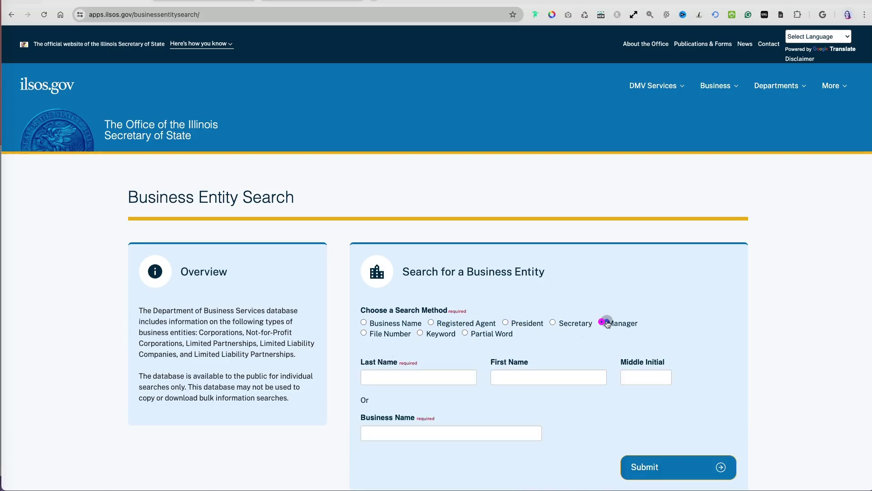
pyautogui.click(398, 338)
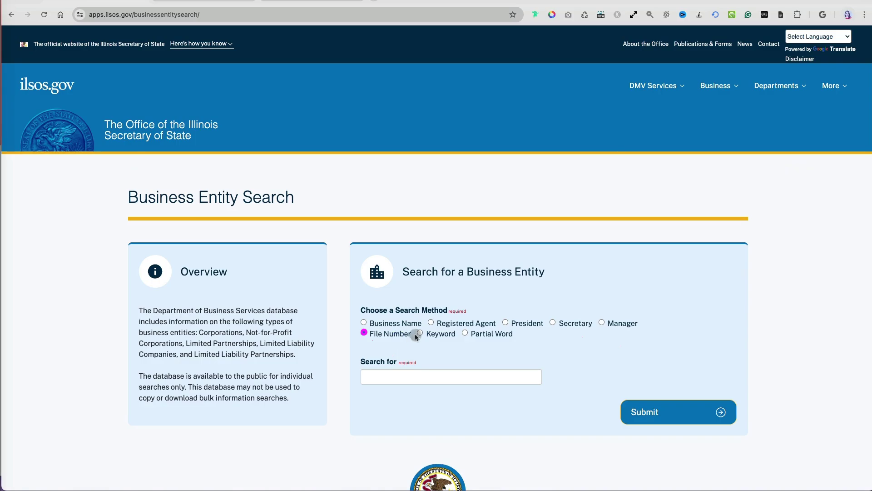
pyautogui.click(423, 333)
pyautogui.click(474, 335)
pyautogui.click(426, 334)
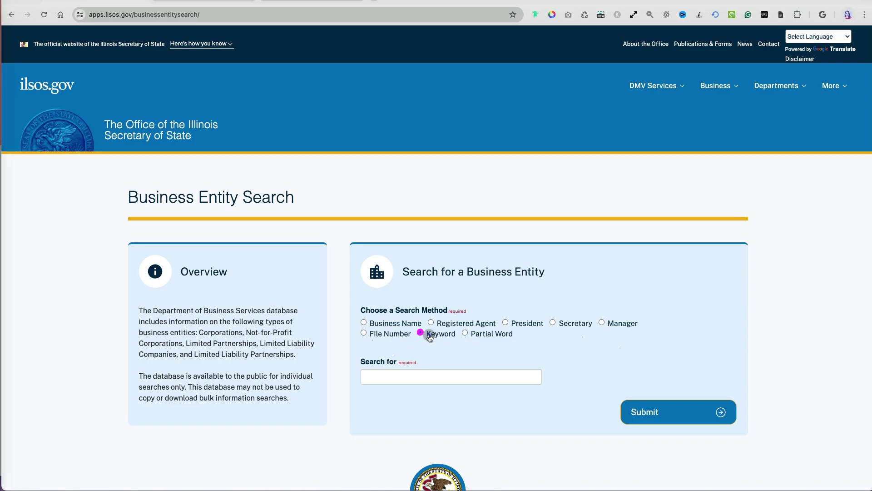
# Search for 'sigma' and scroll the returned results table
pyautogui.click(429, 378)
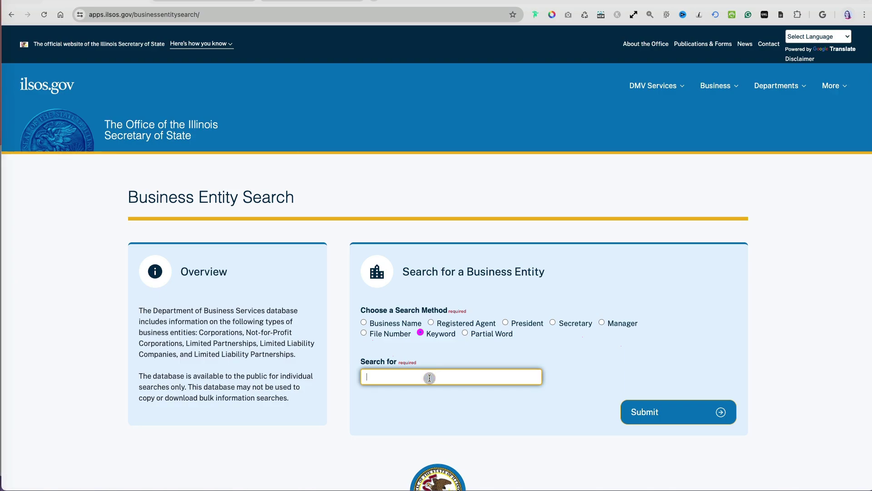
pyautogui.write('sigma')
pyautogui.click(650, 408)
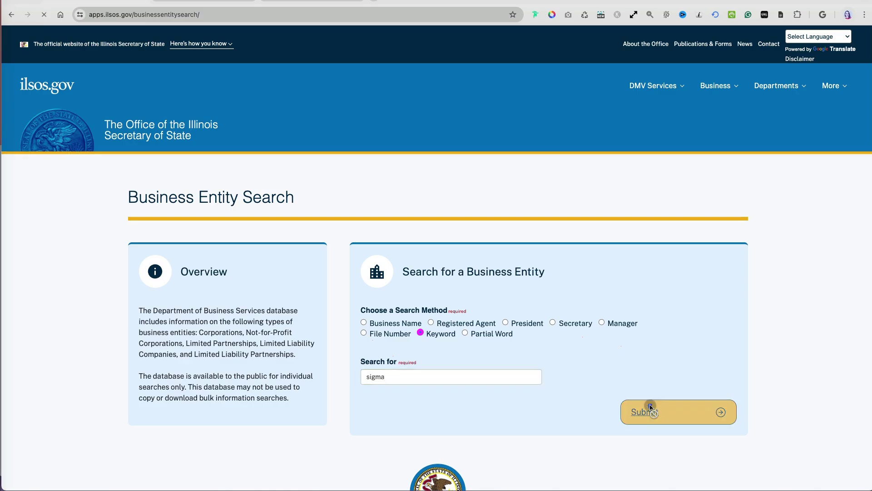
pyautogui.scroll(-5, 786, 434)
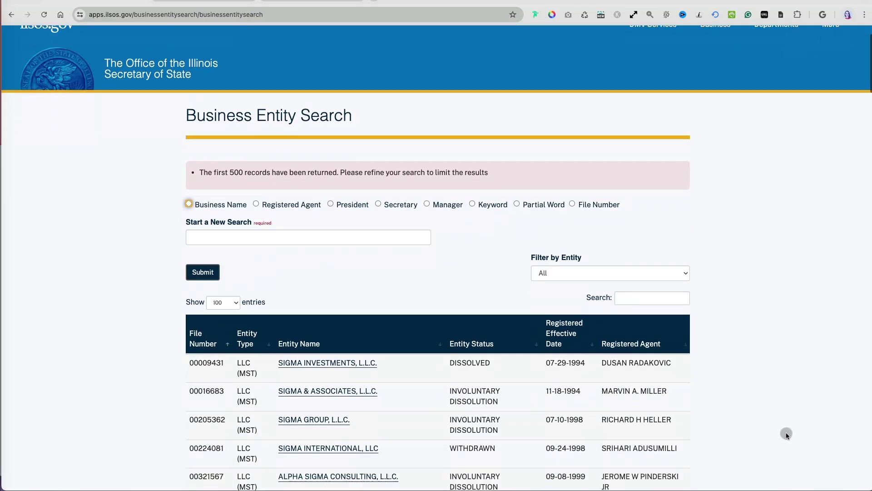
# Filter the sigma results to NFP and open SIGMA ALPHA EPSILON FRATERNITY's record
pyautogui.scroll(-2, 786, 434)
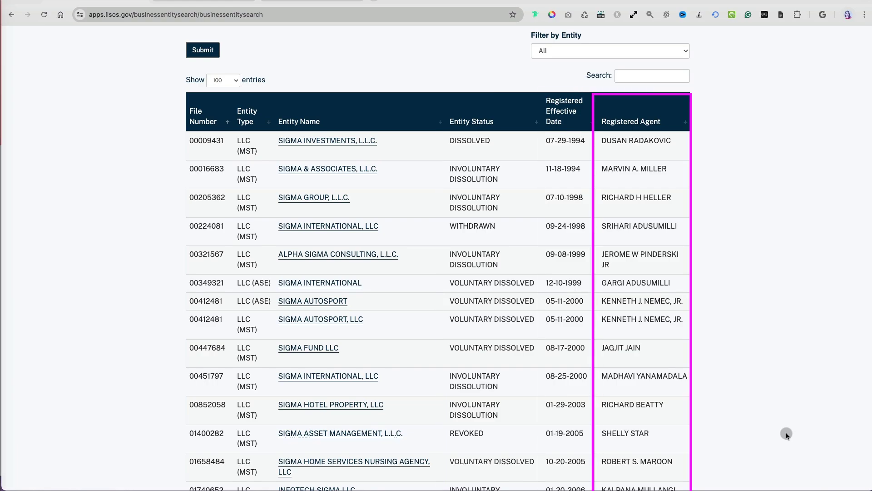
pyautogui.click(679, 52)
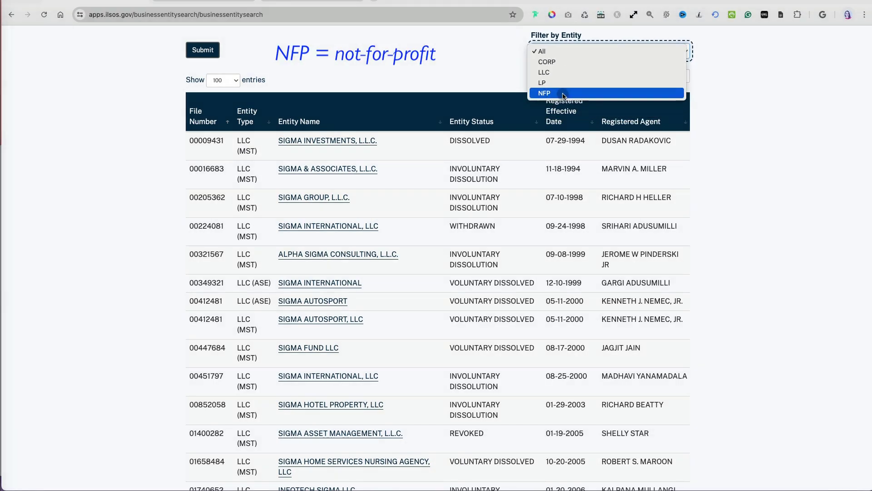
pyautogui.click(563, 94)
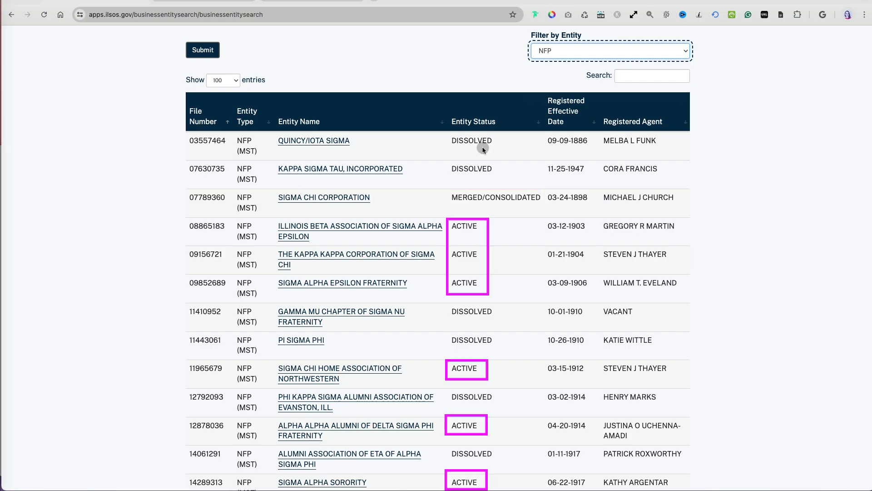
pyautogui.scroll(-12, 513, 252)
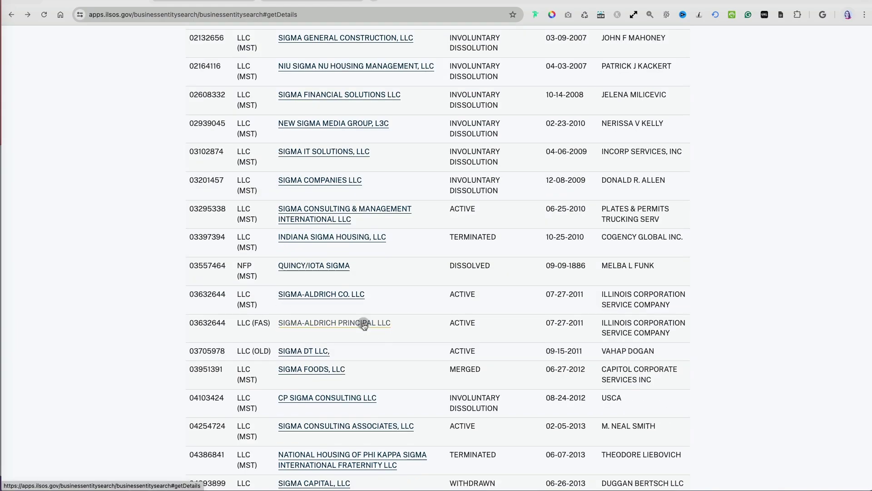
pyautogui.click(364, 324)
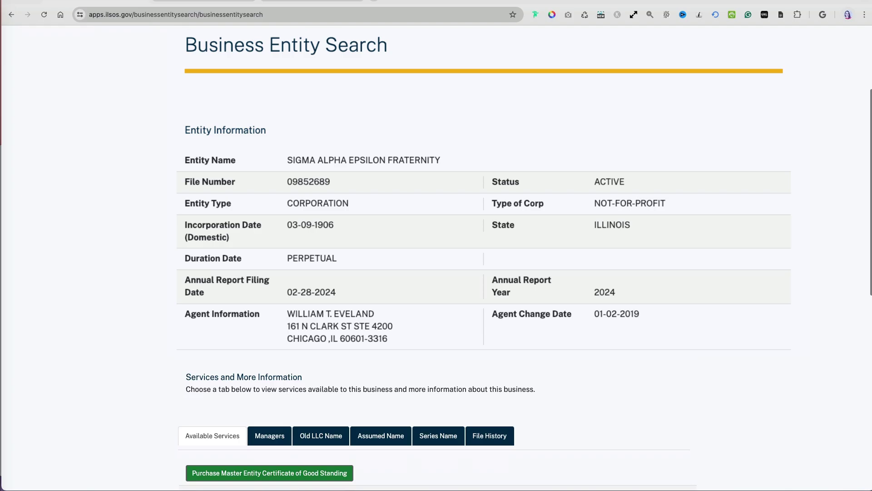
# View the entity's Managers, Old LLC Name, Assumed Name and Series Name tabs
pyautogui.click(354, 370)
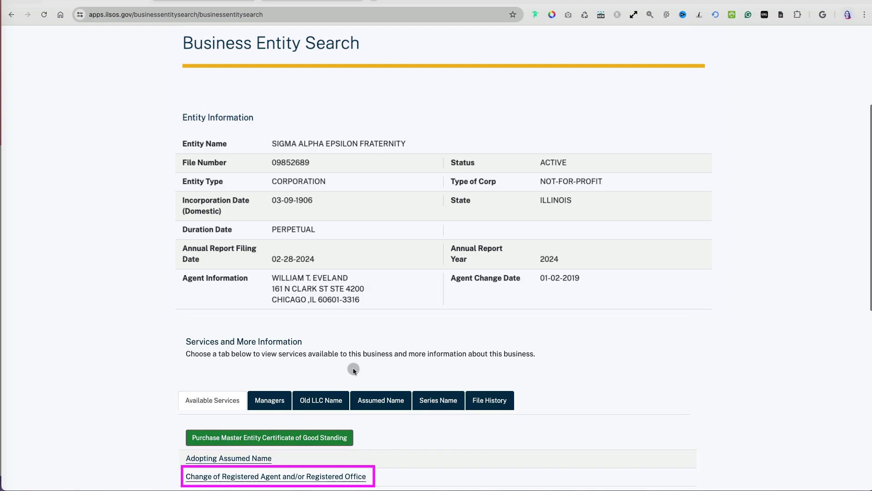
pyautogui.click(270, 400)
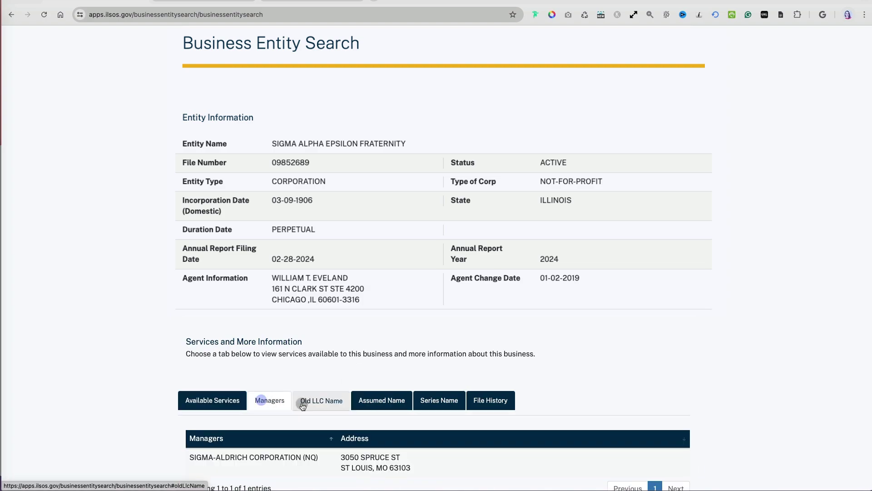
pyautogui.click(319, 399)
pyautogui.click(372, 406)
pyautogui.click(438, 401)
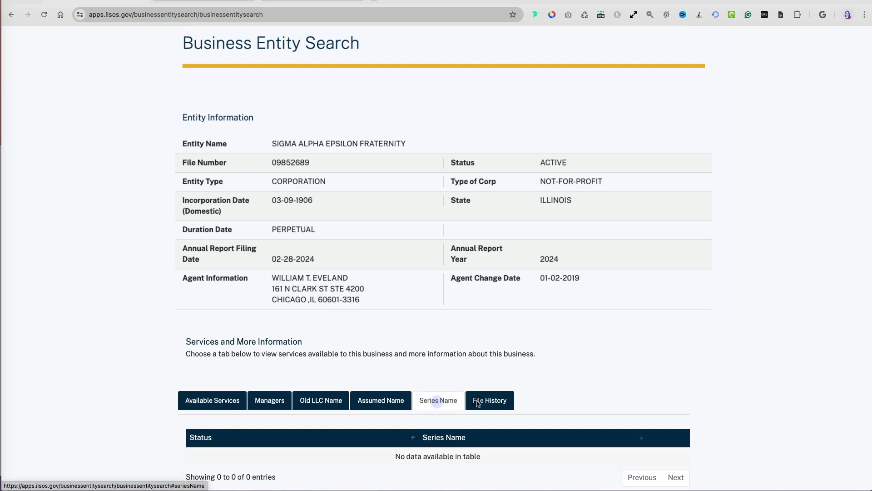
# Open the June 14, 2024 LLC-50.1 from File History page 2 and download it
pyautogui.click(478, 401)
pyautogui.scroll(-5, 728, 396)
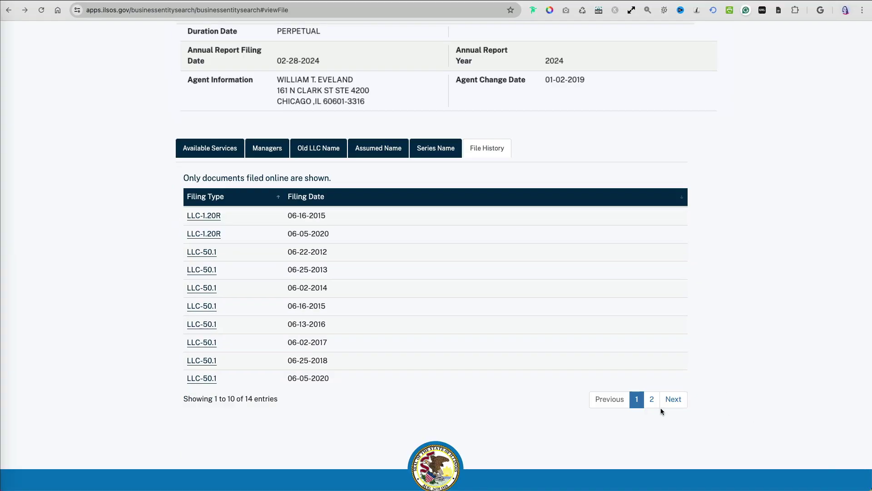
pyautogui.click(661, 406)
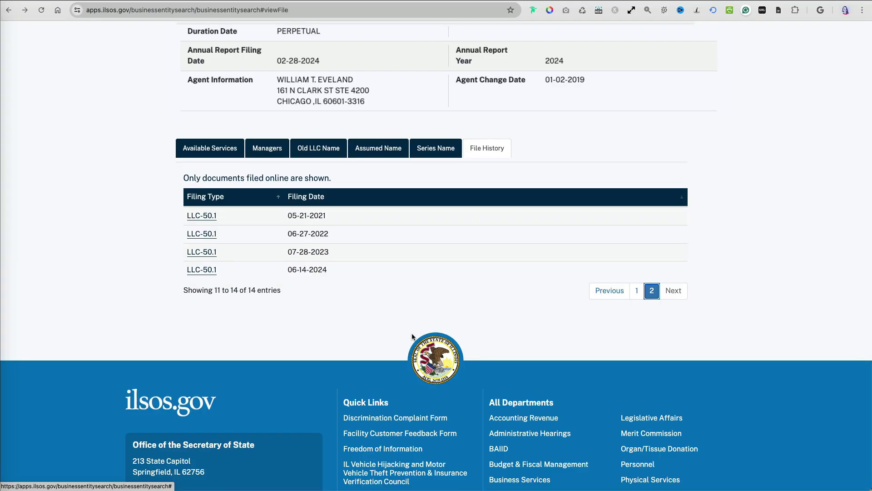
pyautogui.click(199, 271)
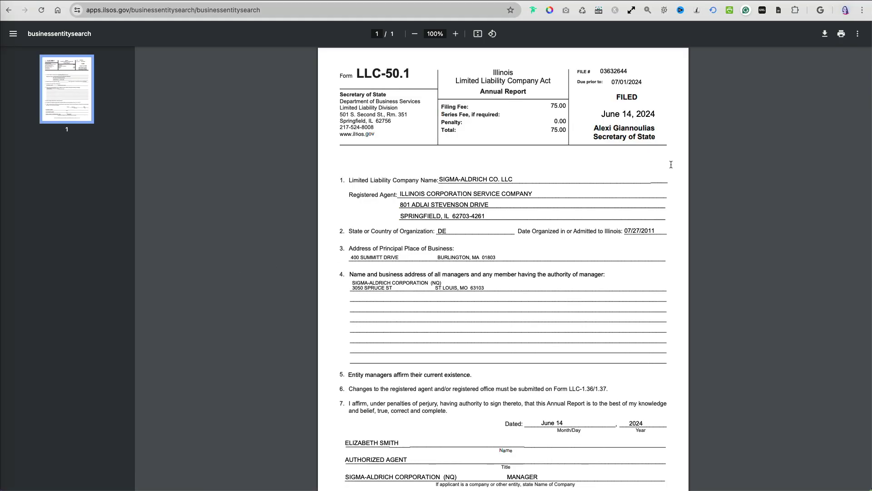
pyautogui.click(825, 34)
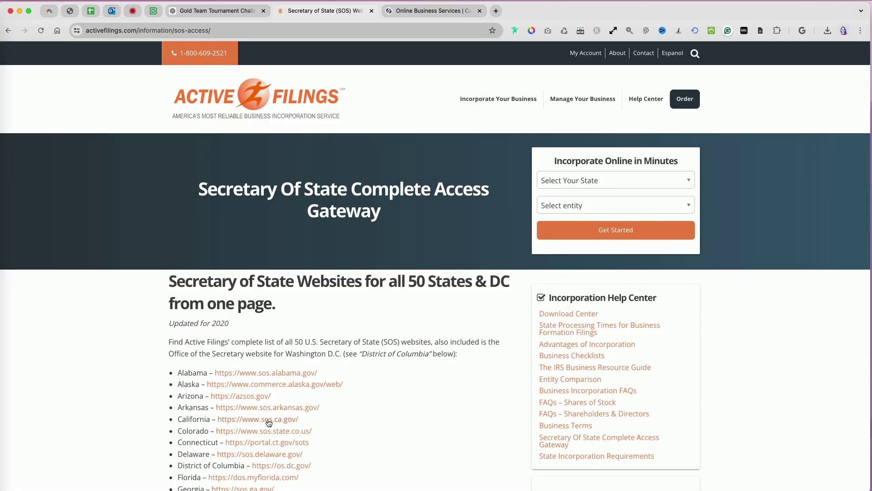
# Go from the California link through Business Programs and bizfile Online to Business Search
pyautogui.click(268, 422)
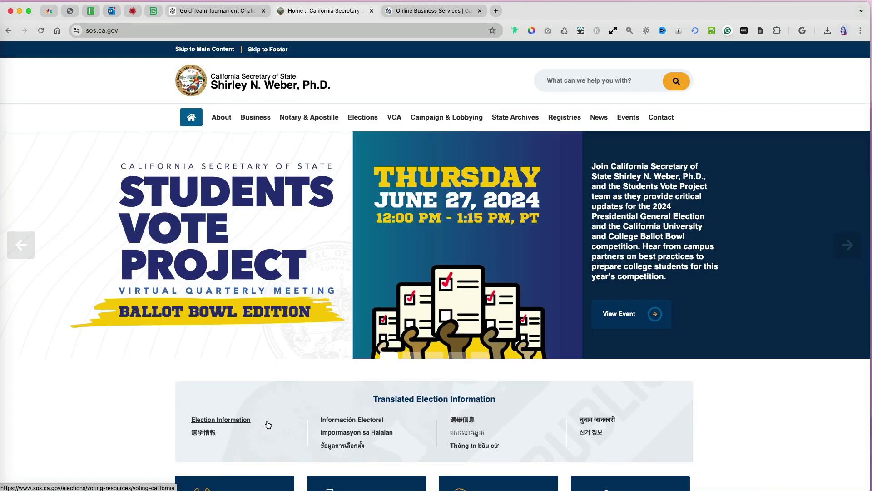
pyautogui.click(253, 120)
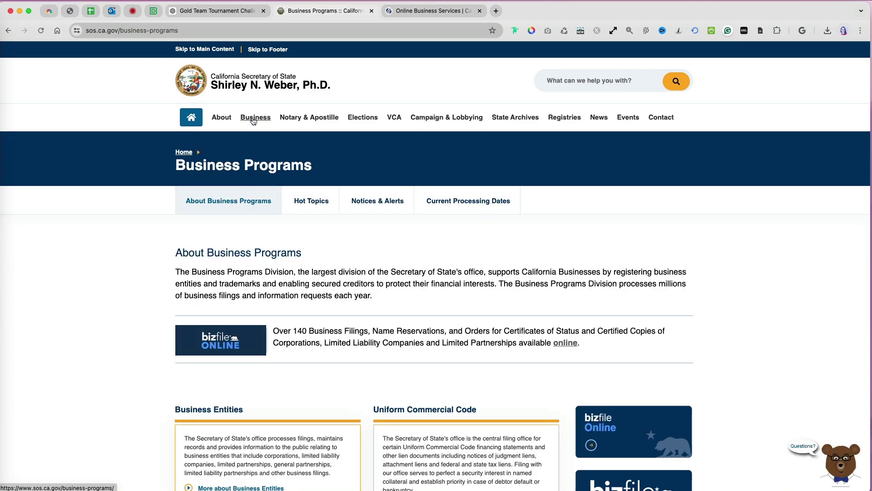
pyautogui.click(236, 338)
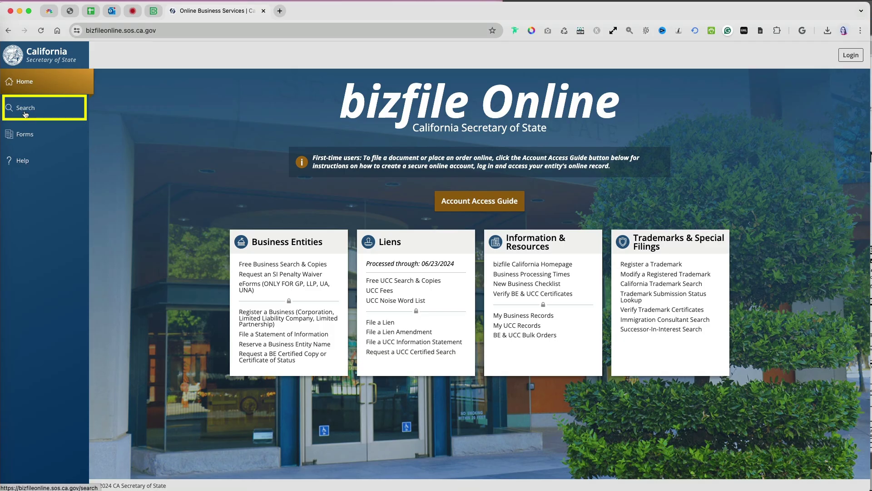
pyautogui.click(26, 109)
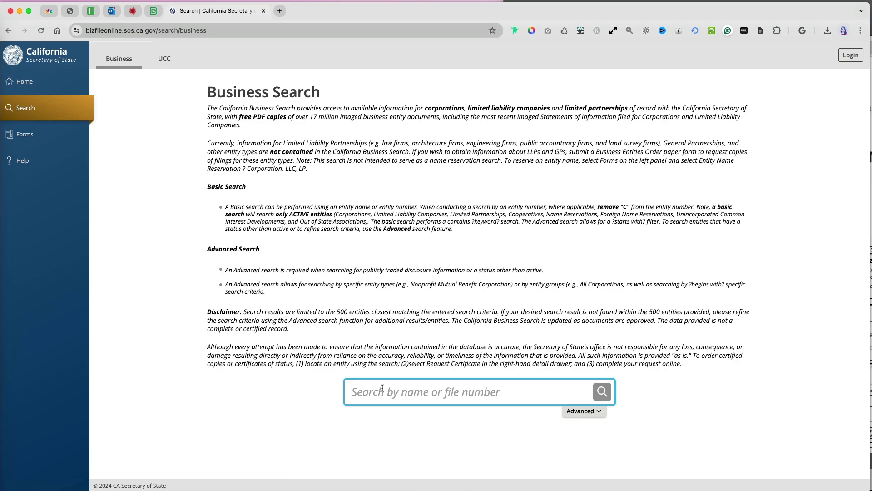
# Search bizfile Online for 'kappa'
pyautogui.write('kappa')
pyautogui.press('Return')
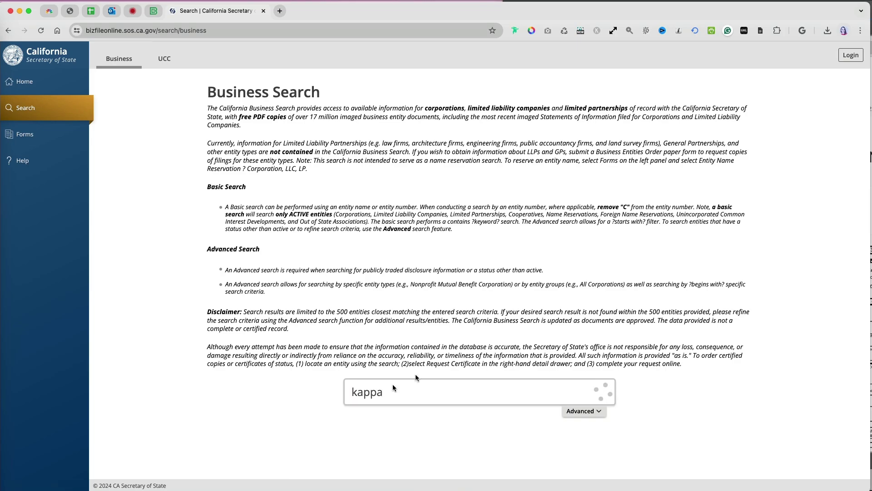
pyautogui.scroll(-5, 500, 290)
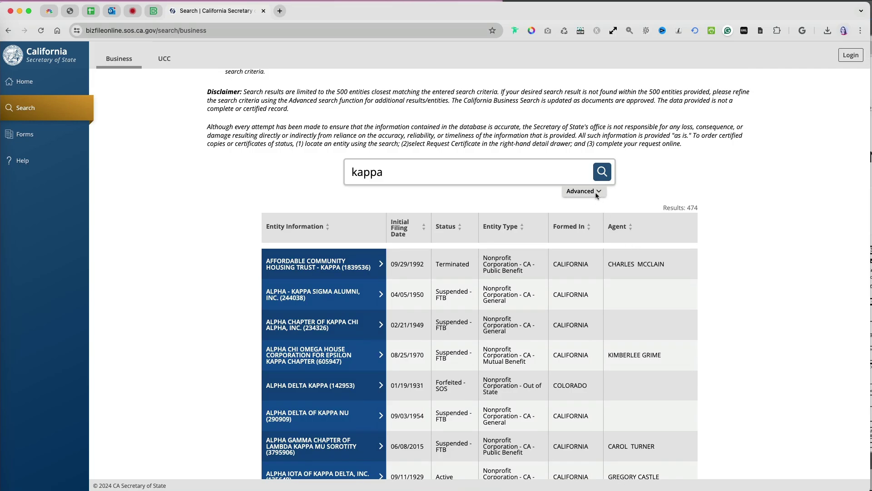
# Check Advanced filters, keep Entity Type at All, and scroll the 474 results
pyautogui.click(586, 191)
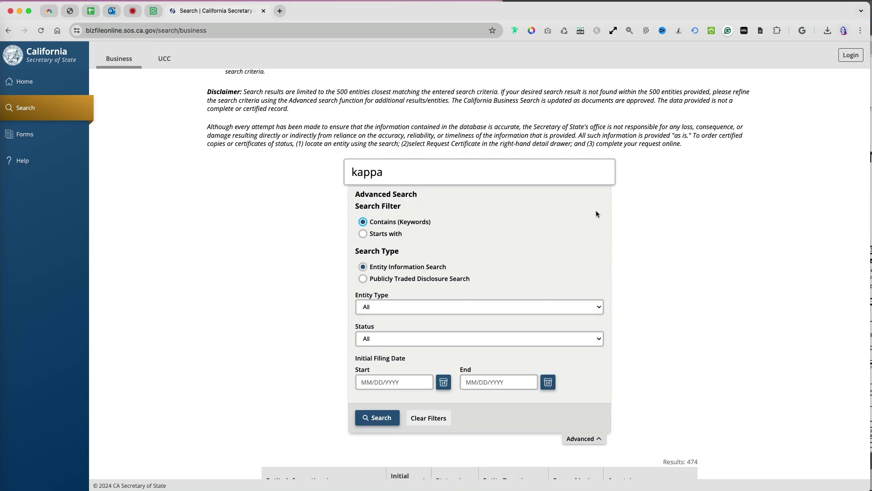
pyautogui.click(596, 308)
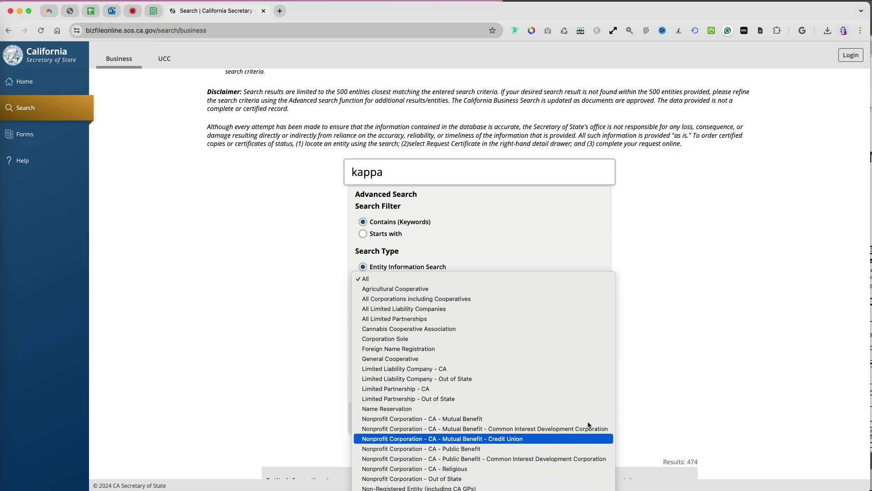
pyautogui.click(671, 331)
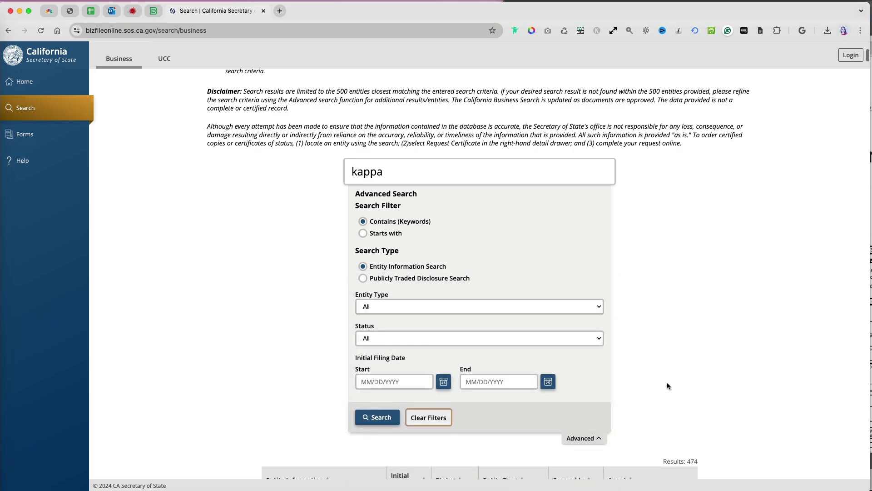
pyautogui.scroll(-5, 666, 381)
pyautogui.scroll(-1, 666, 381)
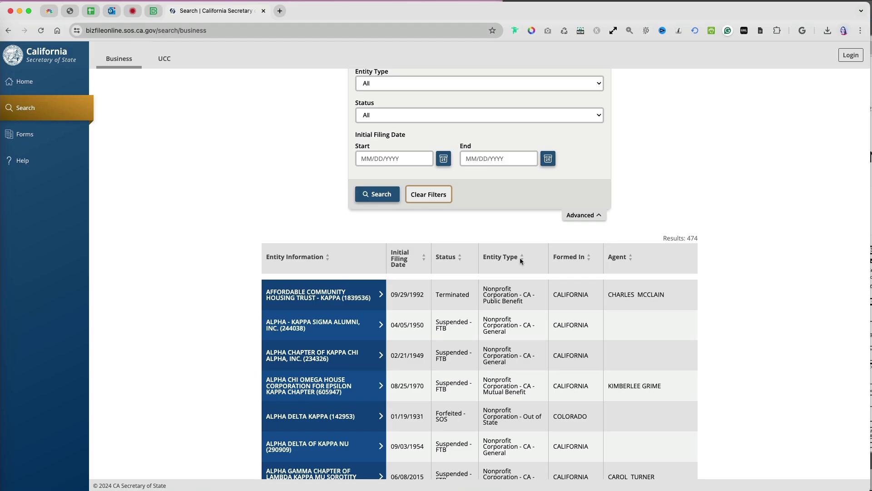
pyautogui.scroll(-4, 514, 332)
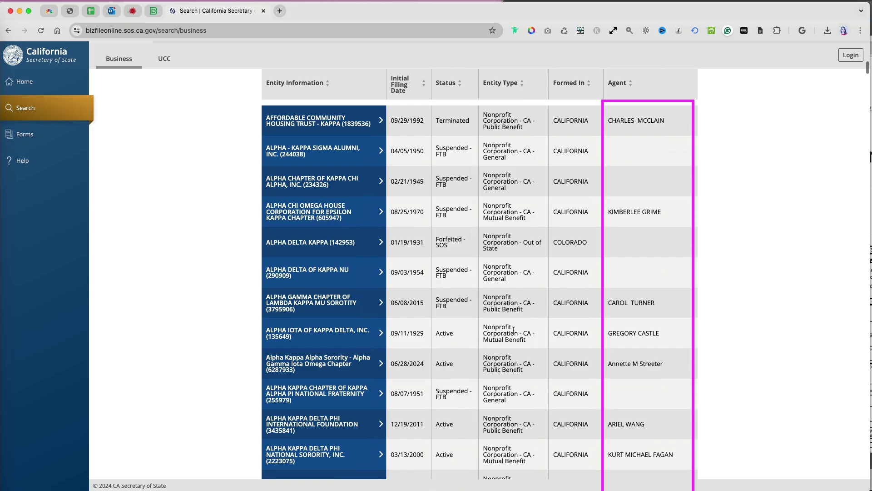
pyautogui.scroll(-5, 513, 329)
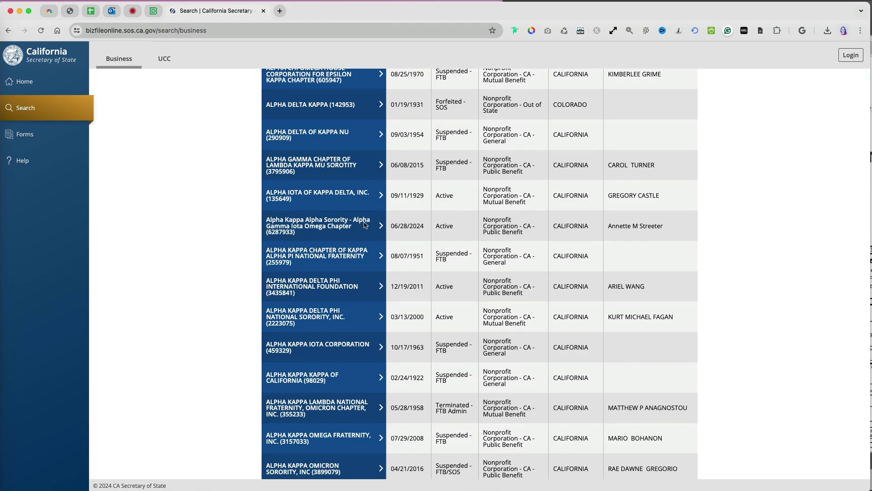
# Open Alpha Iota of Kappa Delta, Inc., expand 4/24/2008 and 10/22/2021 history, download the 2021 Statement of Information
pyautogui.click(337, 222)
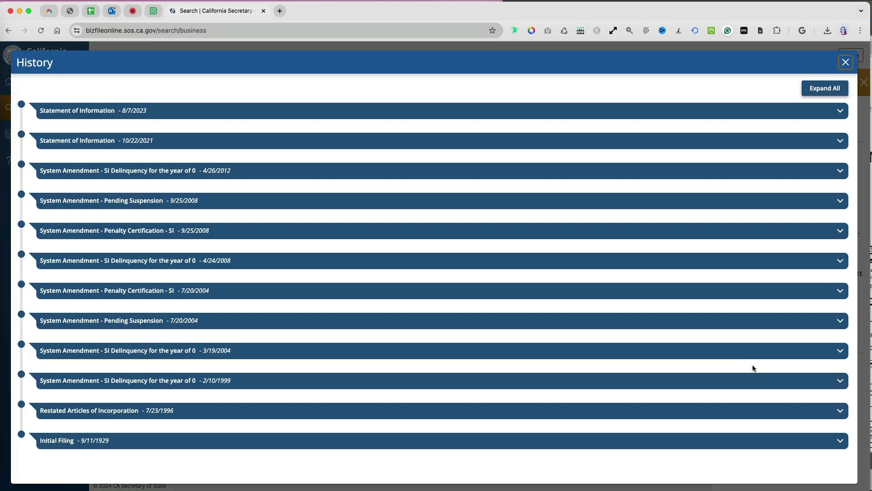
pyautogui.click(840, 261)
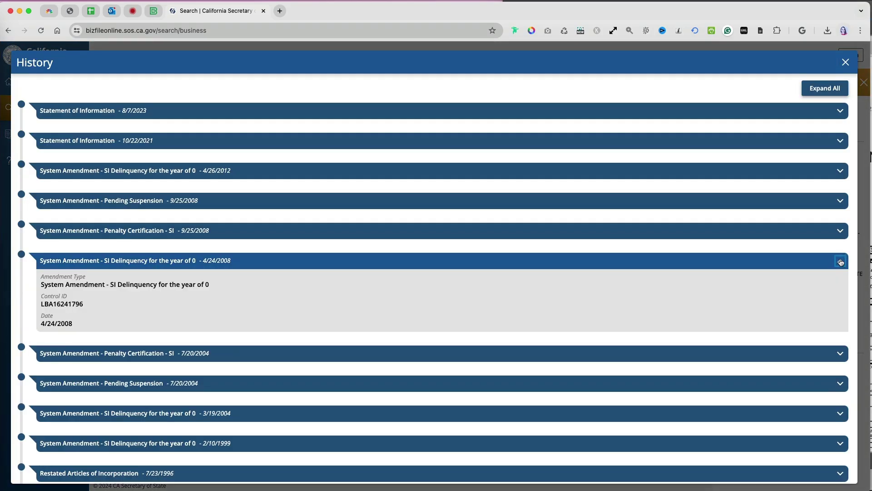
pyautogui.click(841, 140)
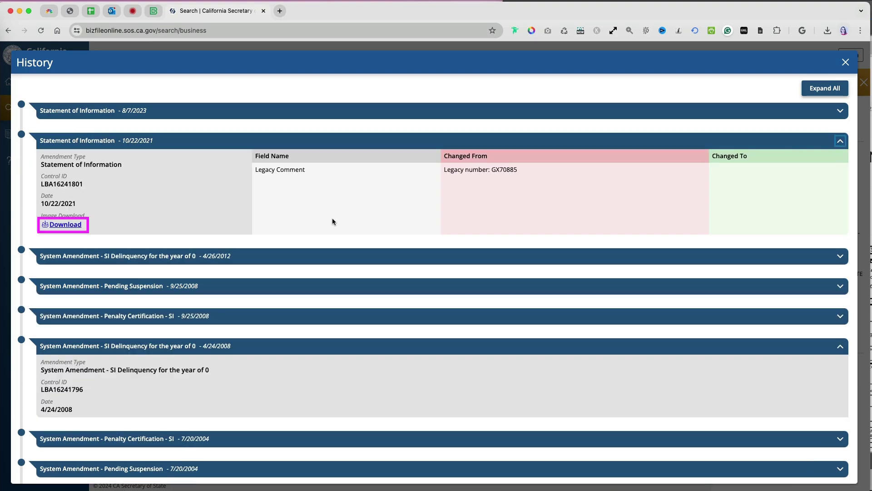
pyautogui.click(75, 225)
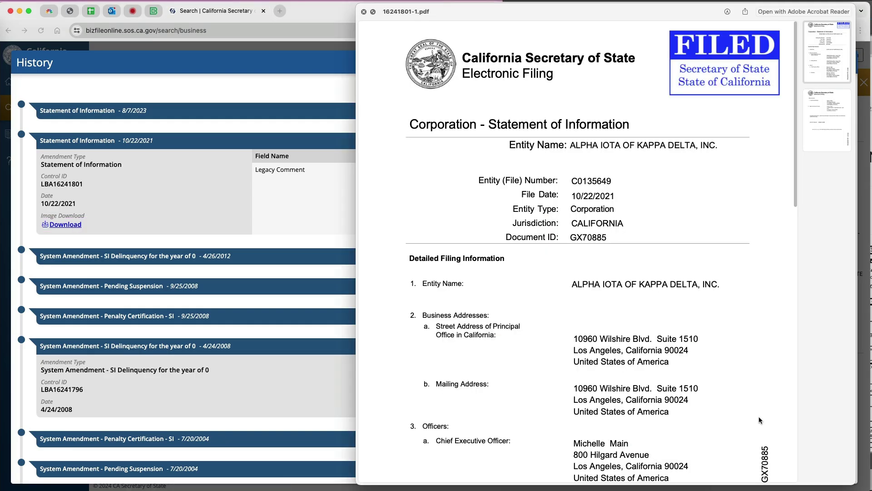
pyautogui.scroll(-15, 759, 419)
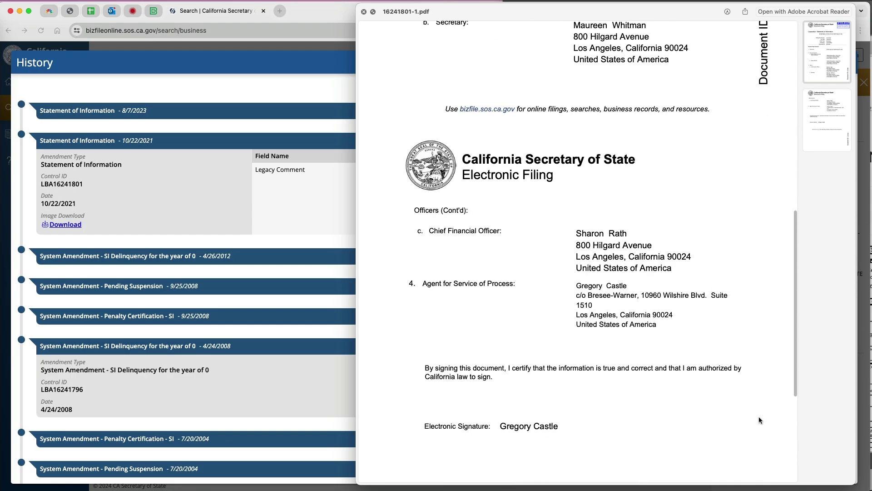
pyautogui.scroll(10, 758, 419)
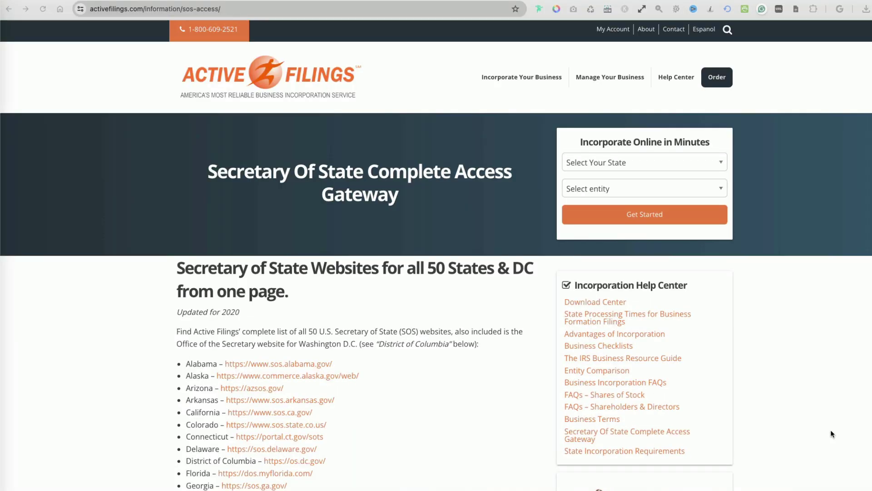
# Scroll the state list and follow the Illinois link to ilsos.gov
pyautogui.scroll(-7, 831, 431)
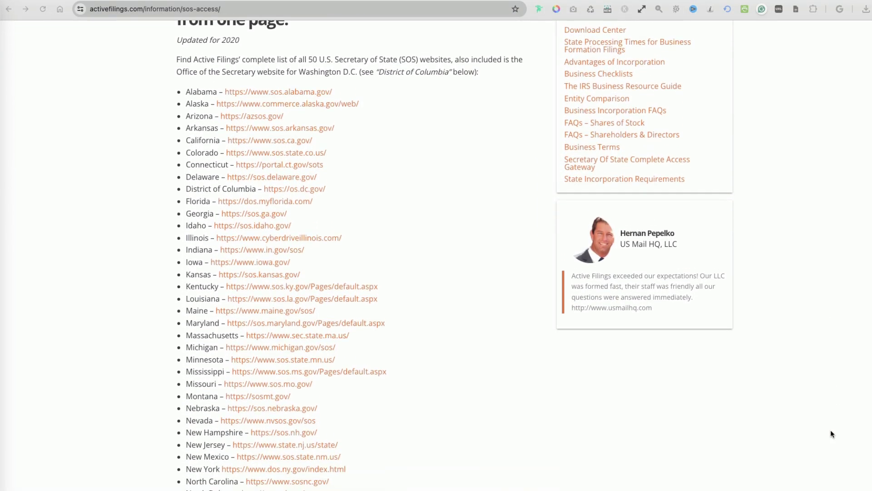
pyautogui.scroll(-4, 830, 429)
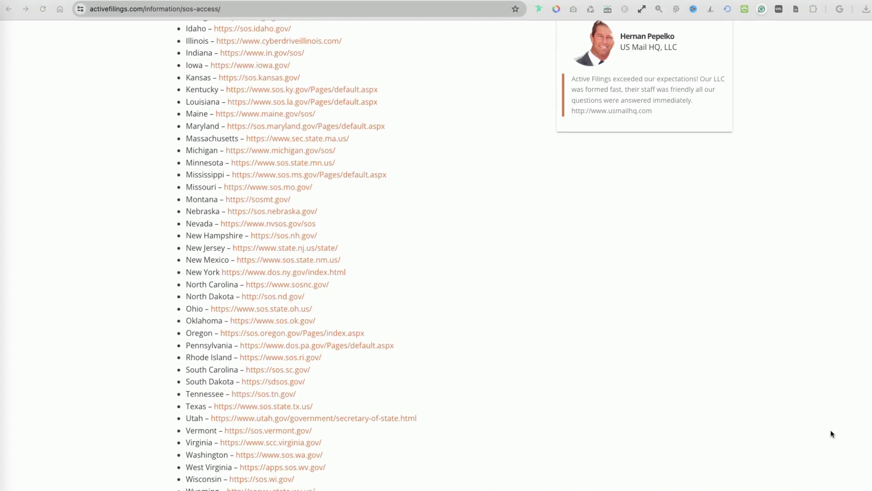
pyautogui.click(398, 338)
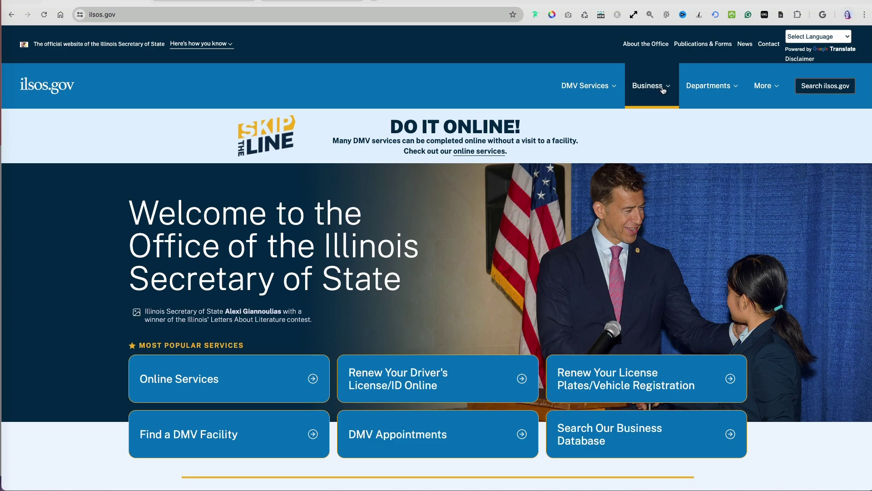
# From the Business menu's annual report page, start a Not-for-Profit Annual Report filing
pyautogui.click(665, 89)
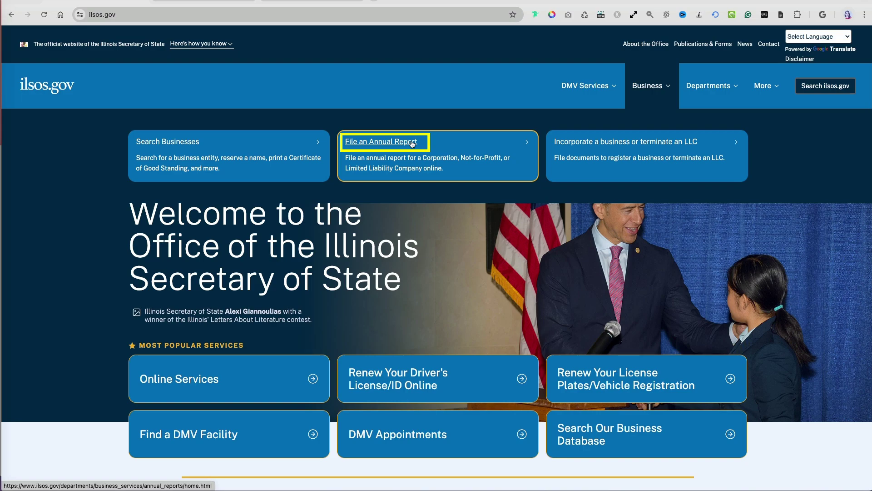
pyautogui.click(413, 143)
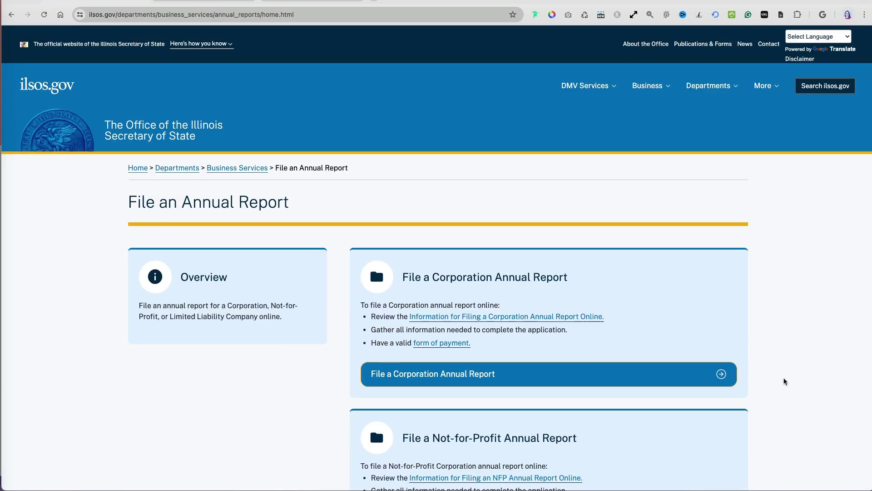
pyautogui.scroll(-3, 784, 382)
pyautogui.scroll(-2, 784, 382)
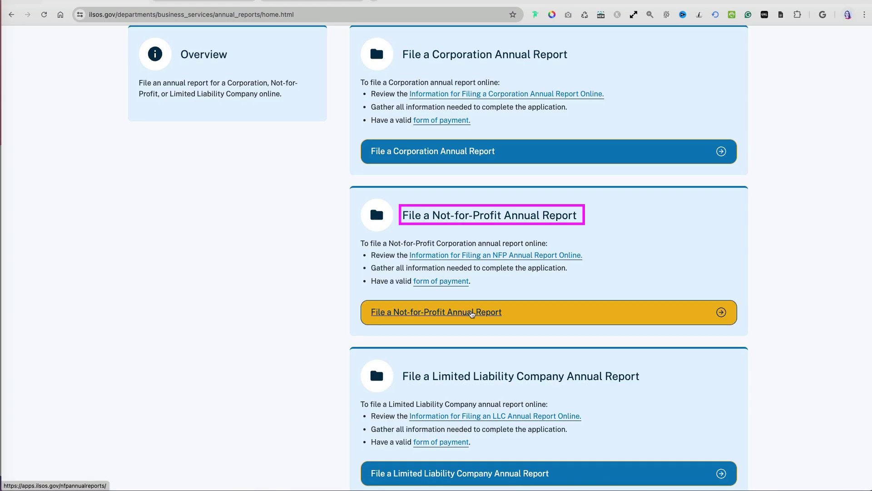
pyautogui.click(473, 314)
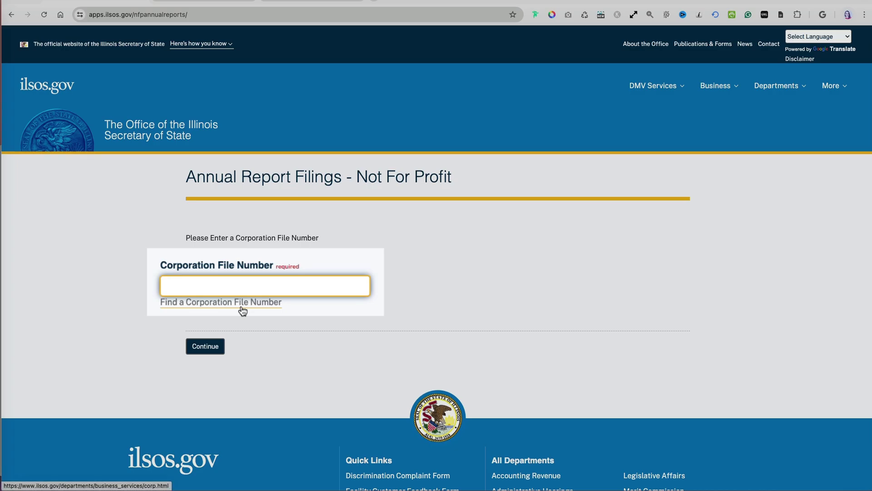
# Paste the corporation file number and confirm the displayed corporation details are correct
pyautogui.click(243, 310)
pyautogui.click(560, 286)
pyautogui.click(398, 338)
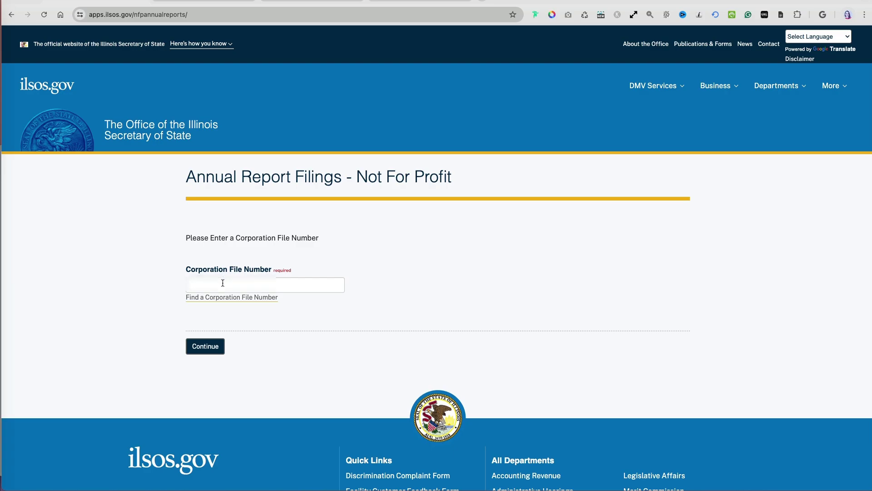
pyautogui.click(223, 283)
pyautogui.press('super+v')
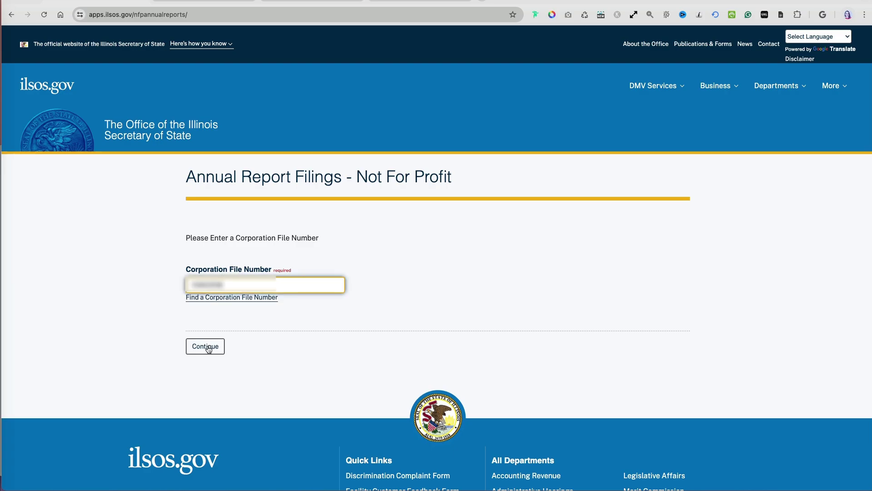
pyautogui.click(209, 347)
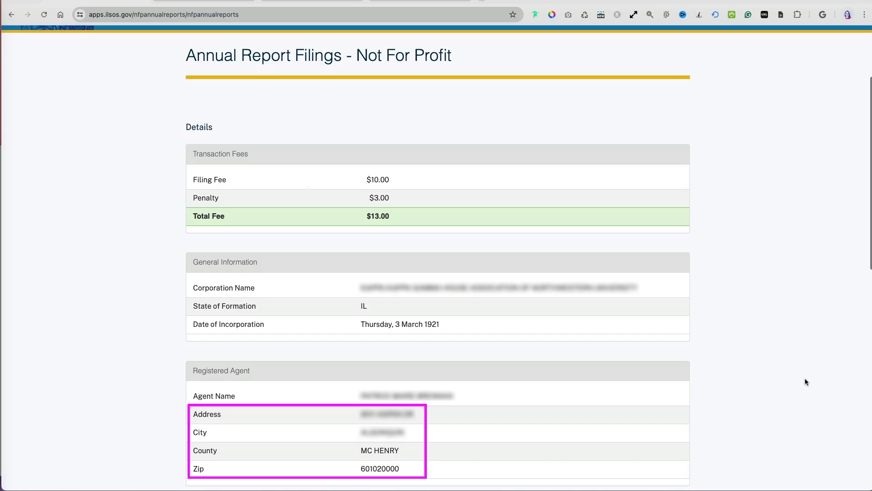
pyautogui.scroll(-3, 804, 382)
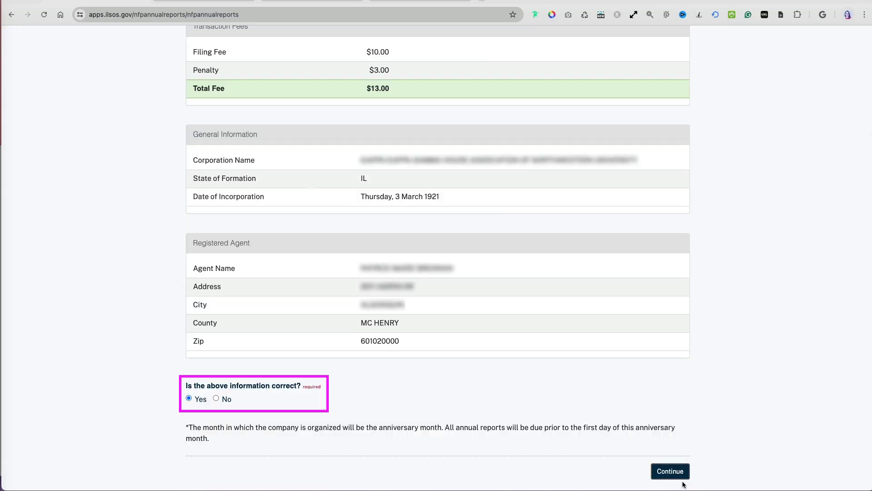
pyautogui.click(681, 476)
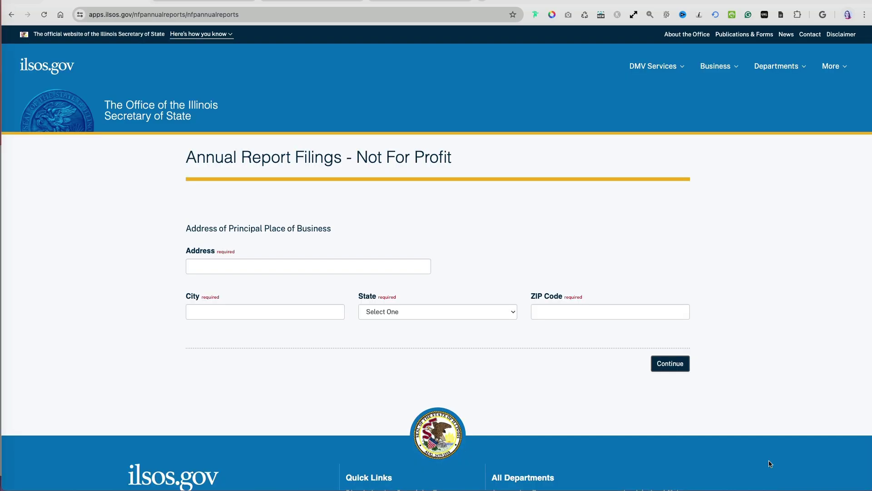
# Enter the principal place of business street, city, state and ZIP code, then continue
pyautogui.click(274, 287)
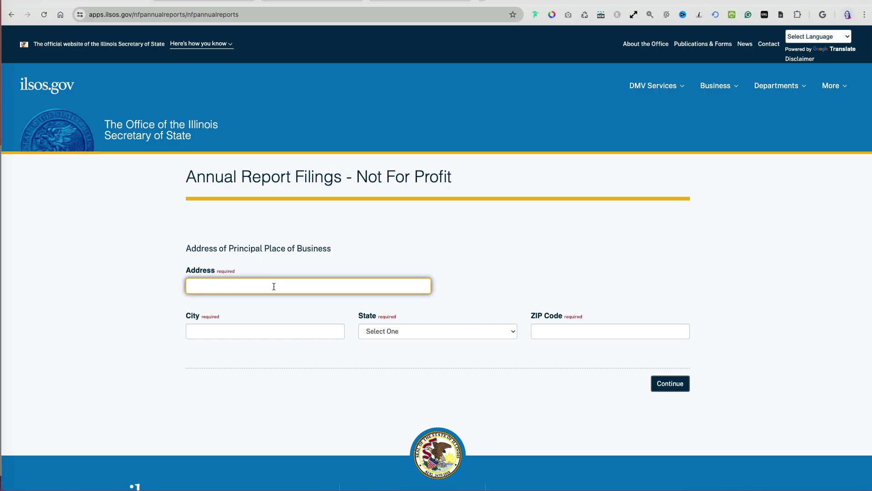
pyautogui.press('Tab')
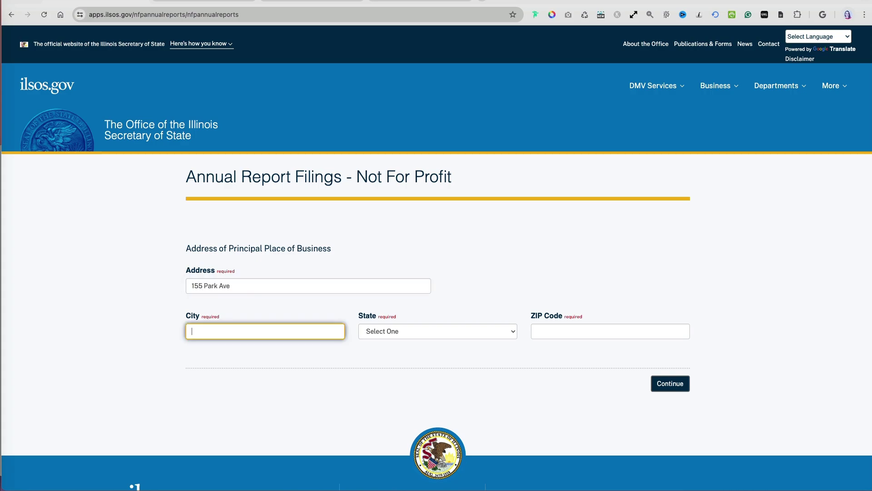
pyautogui.write('Chicago')
pyautogui.press('Tab')
pyautogui.write('il')
pyautogui.press('Tab')
pyautogui.write('60606')
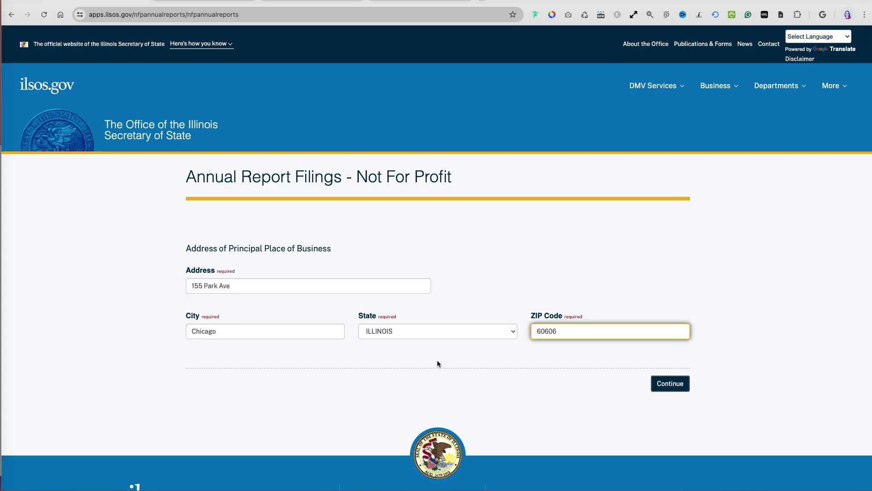
pyautogui.click(671, 383)
# Enter the four officers' names, including Treasurer and Vice President titles, and submit them
pyautogui.write('Jane')
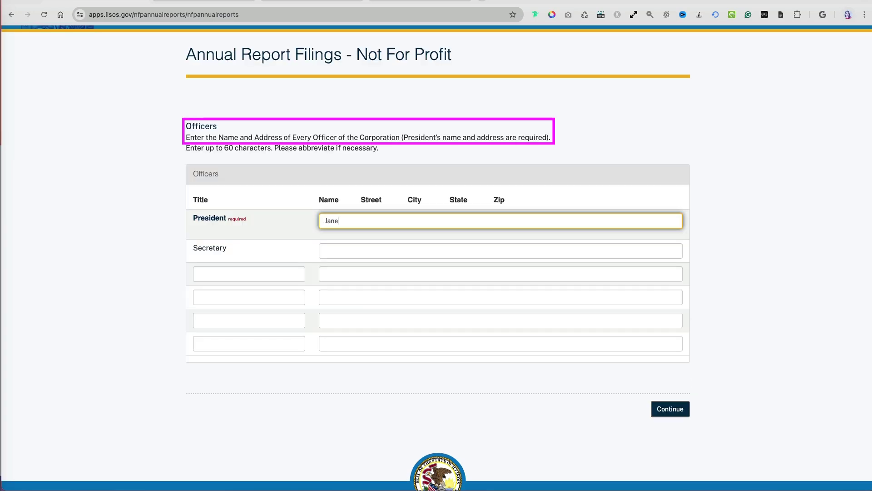
pyautogui.write(' Doe')
pyautogui.press('Tab')
pyautogui.press('Tab')
pyautogui.write('Treasu')
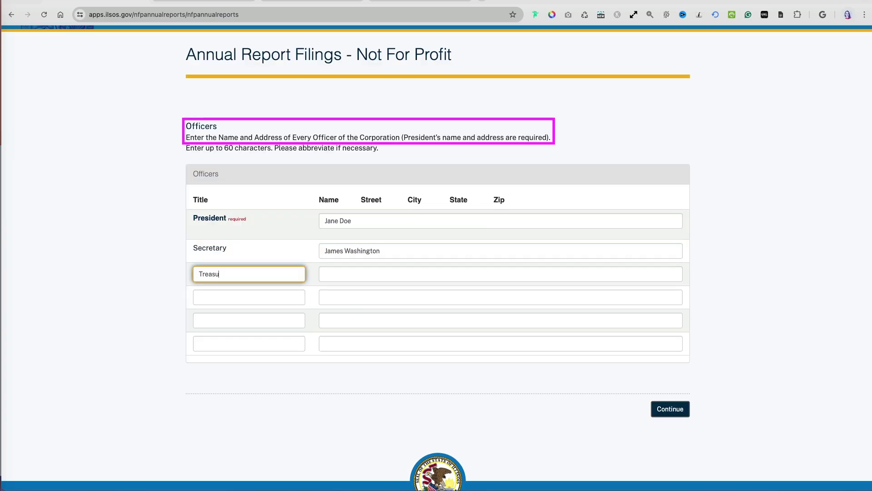
pyautogui.write('rer')
pyautogui.press('Tab')
pyautogui.press('Tab')
pyautogui.write('Vice President')
pyautogui.press('Tab')
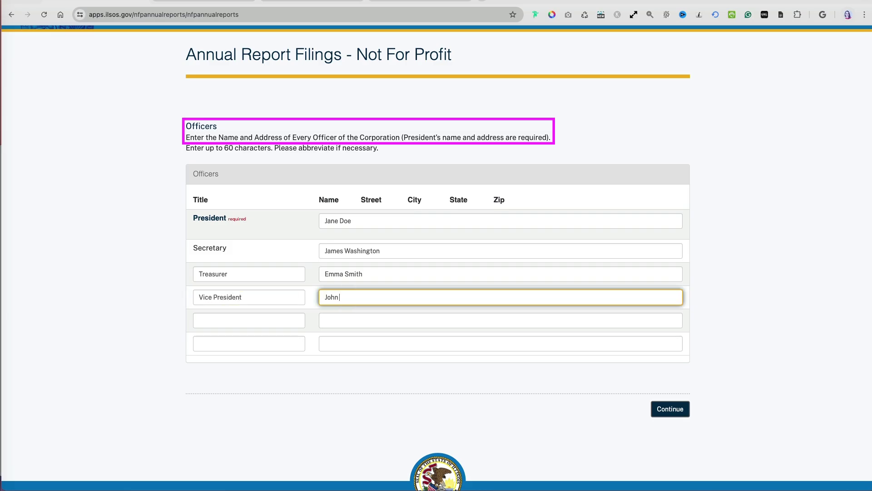
pyautogui.click(672, 412)
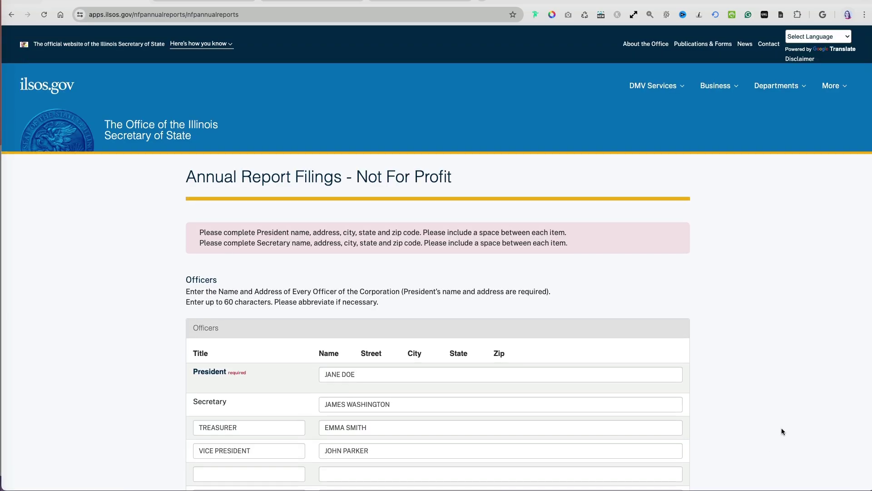
# Add each of the four officers' mailing addresses and submit the officers page
pyautogui.scroll(-3, 781, 431)
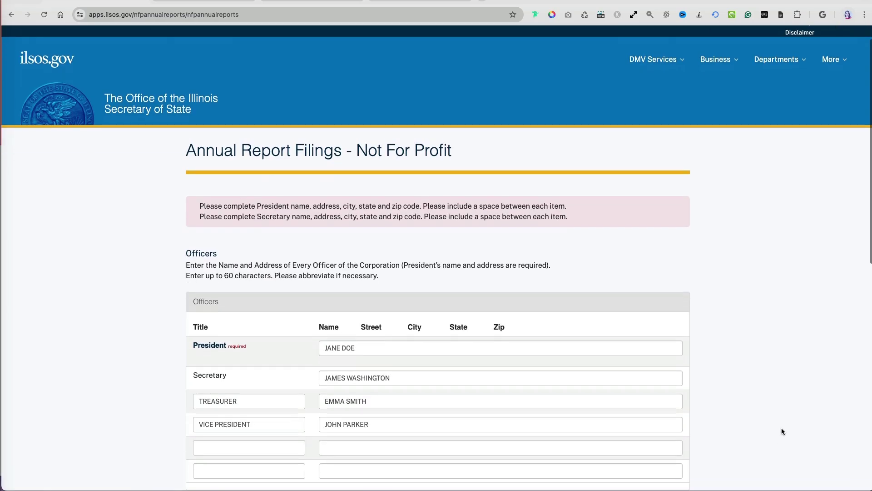
pyautogui.click(409, 255)
pyautogui.press('Tab')
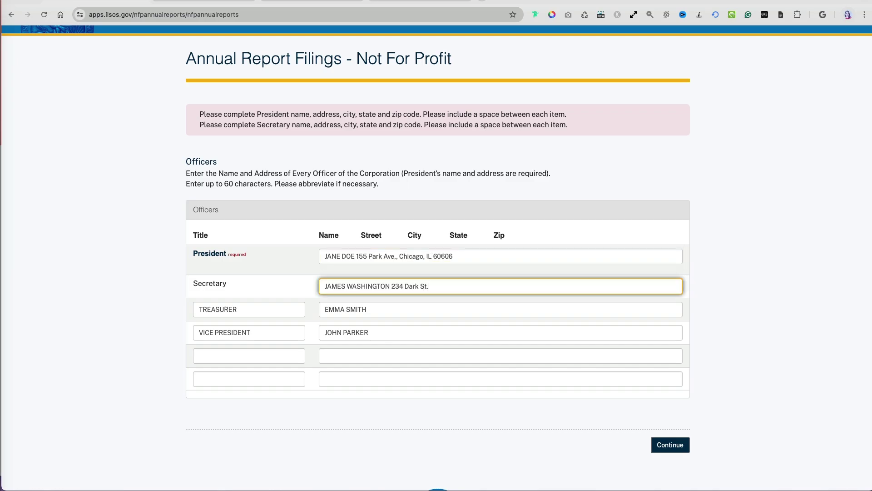
pyautogui.click(449, 309)
pyautogui.click(450, 332)
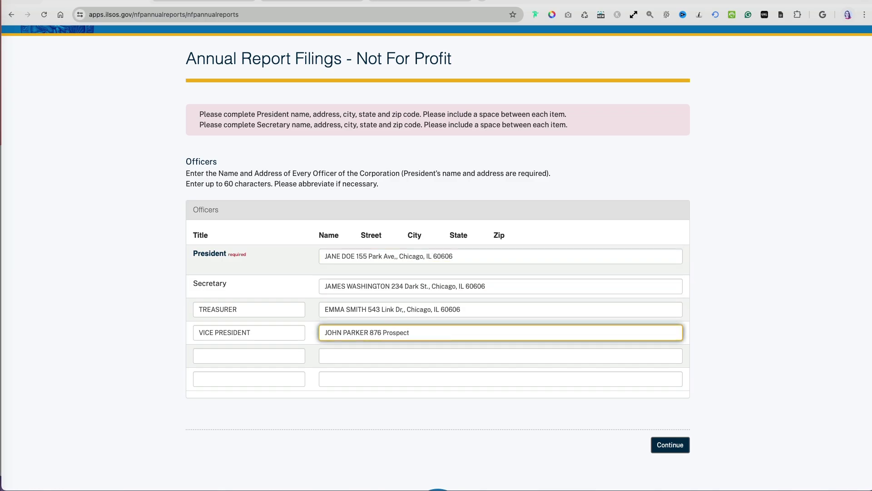
pyautogui.click(664, 445)
# Fill Board of Directors rows 1–4 with each director's name and address
pyautogui.scroll(-2, 747, 438)
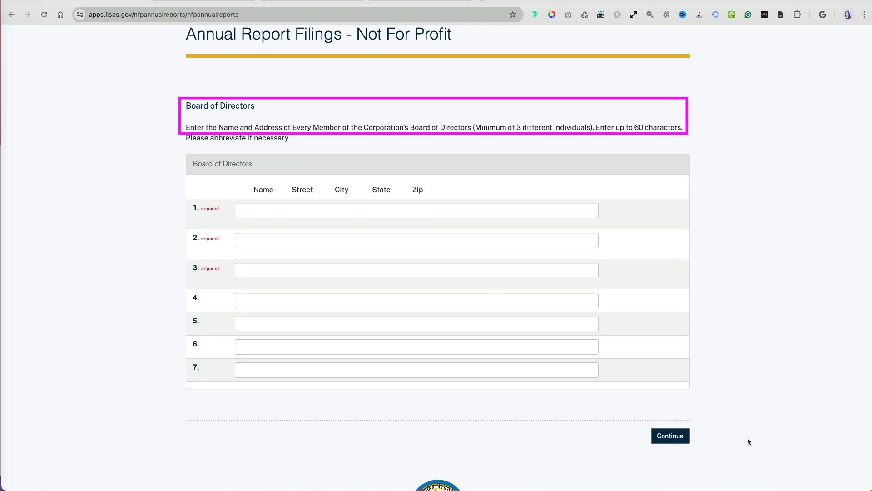
pyautogui.scroll(1, 747, 437)
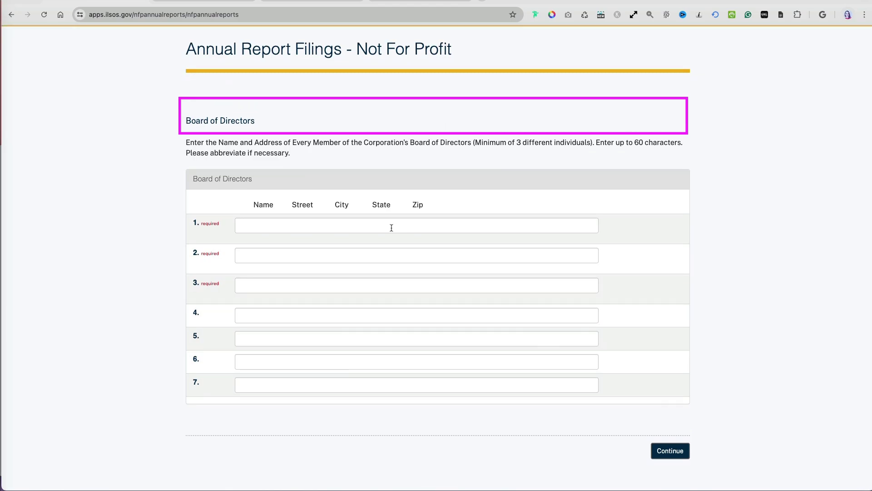
pyautogui.click(389, 226)
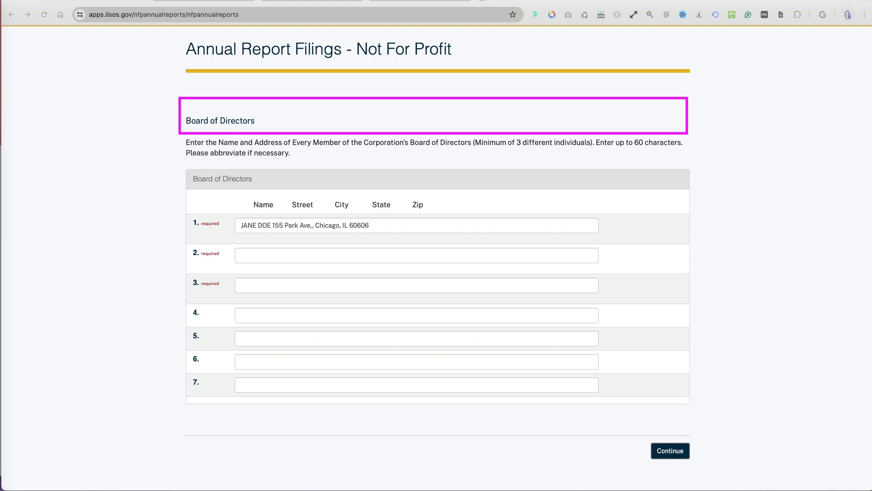
pyautogui.click(389, 255)
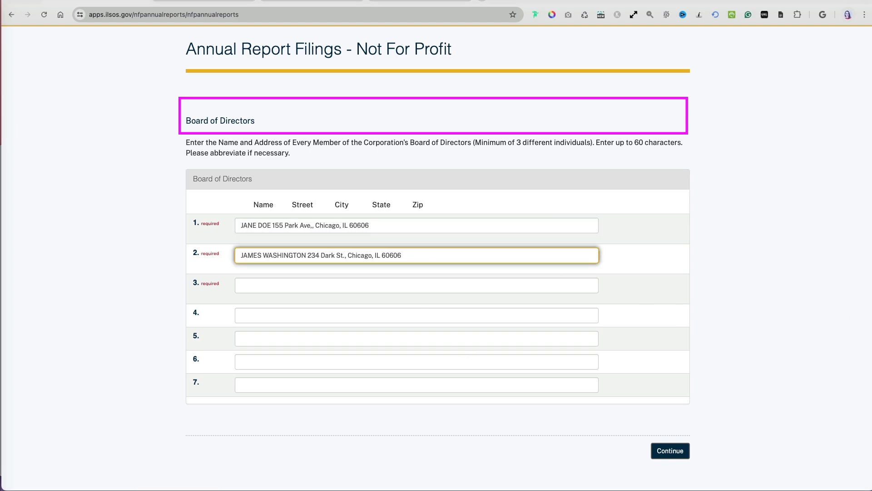
pyautogui.click(428, 286)
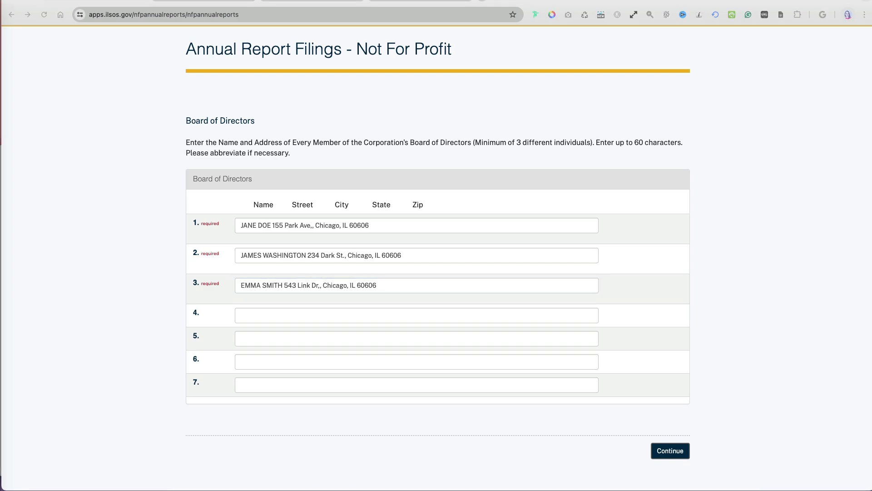
pyautogui.click(381, 314)
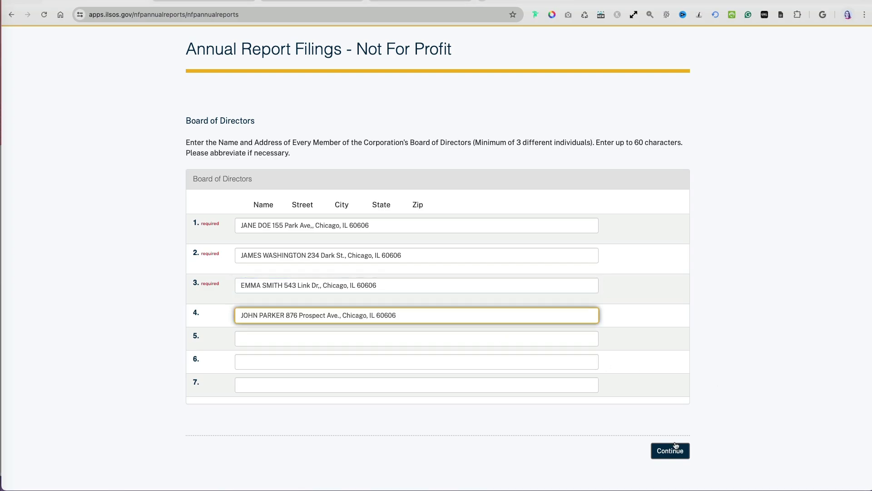
pyautogui.click(675, 447)
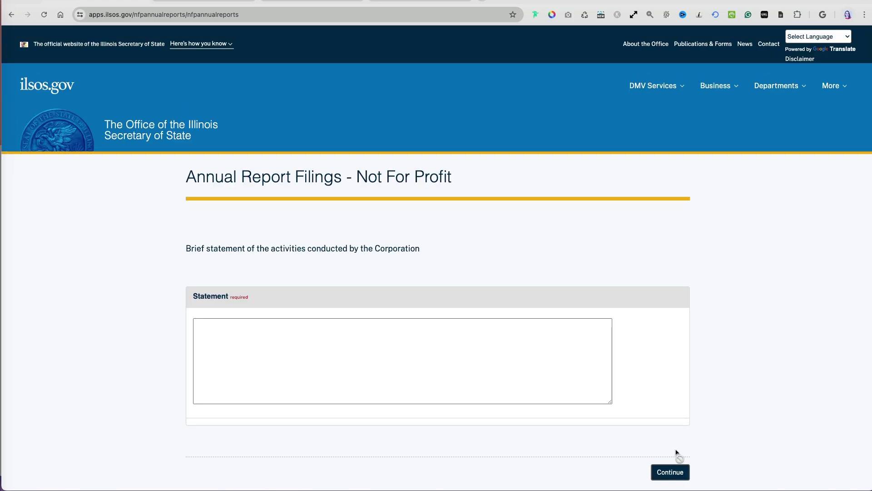
# Paste the prepared activities statement, answer both interrogatories No, and scroll through the review
pyautogui.click(511, 338)
pyautogui.write('Non-profit operations for a college fraternity include managing fundraising, community service, membership, and finances to support its mission.')
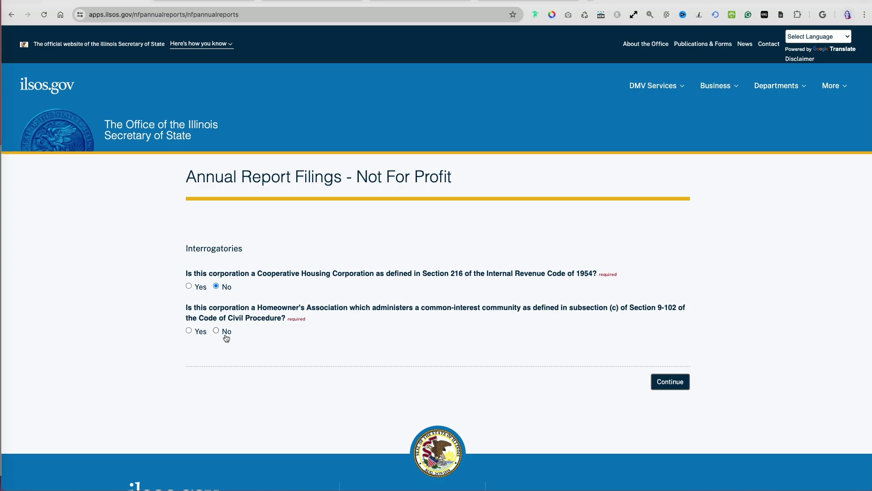
pyautogui.click(664, 383)
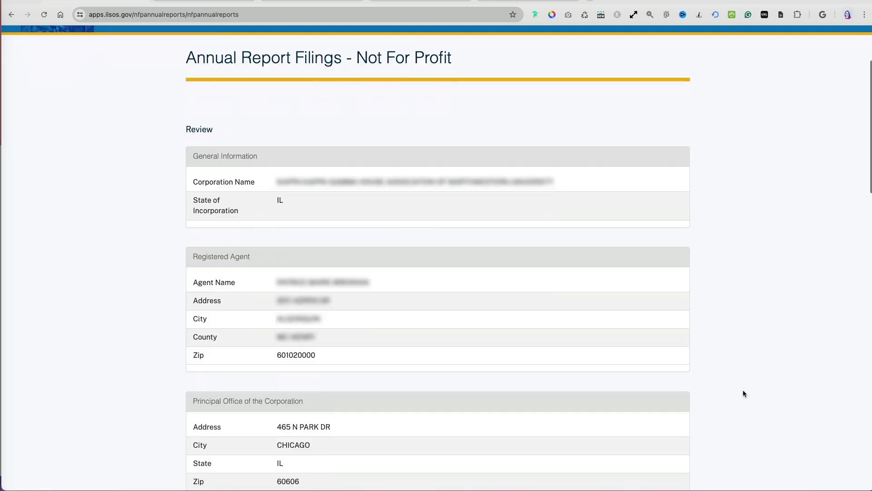
pyautogui.scroll(-8, 744, 393)
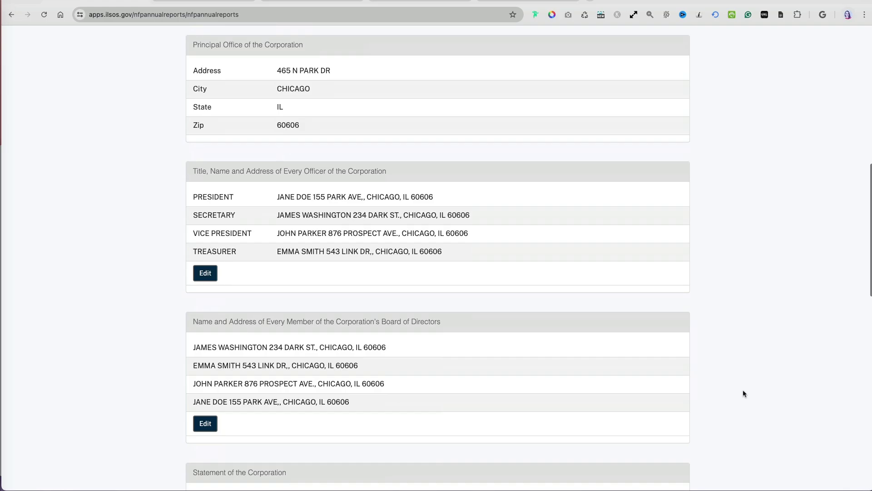
pyautogui.scroll(-8, 743, 393)
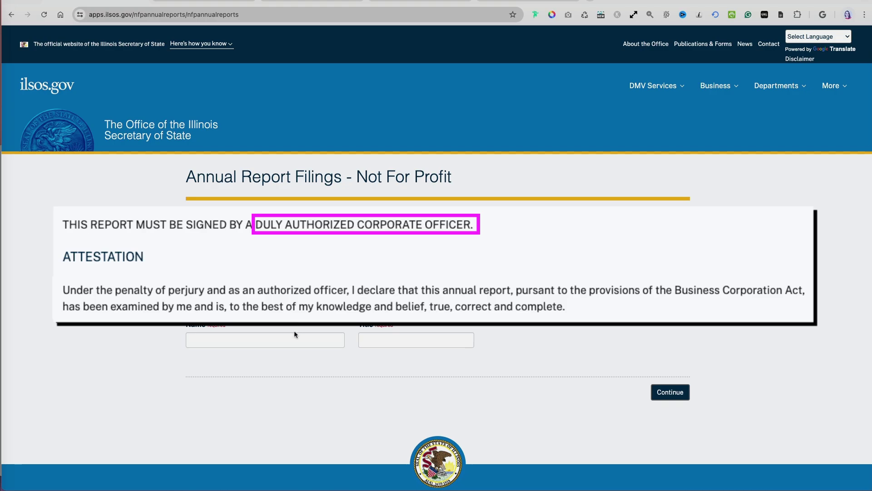
# Sign the attestation with the signing officer's name and the title President
pyautogui.click(295, 339)
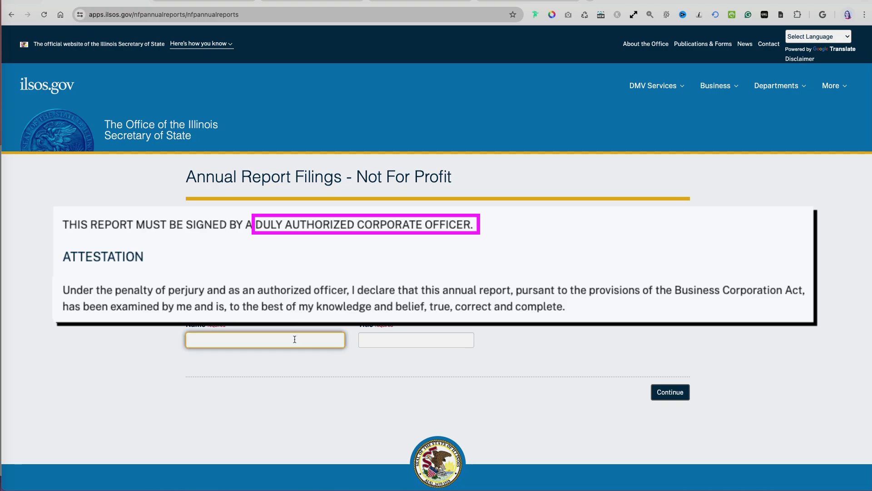
pyautogui.write('Jane Doe')
pyautogui.press('Tab')
pyautogui.write('President')
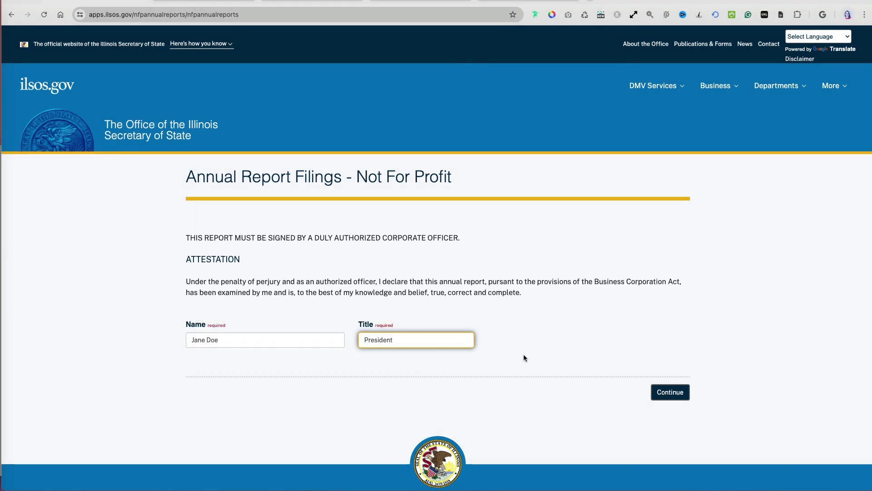
pyautogui.click(654, 393)
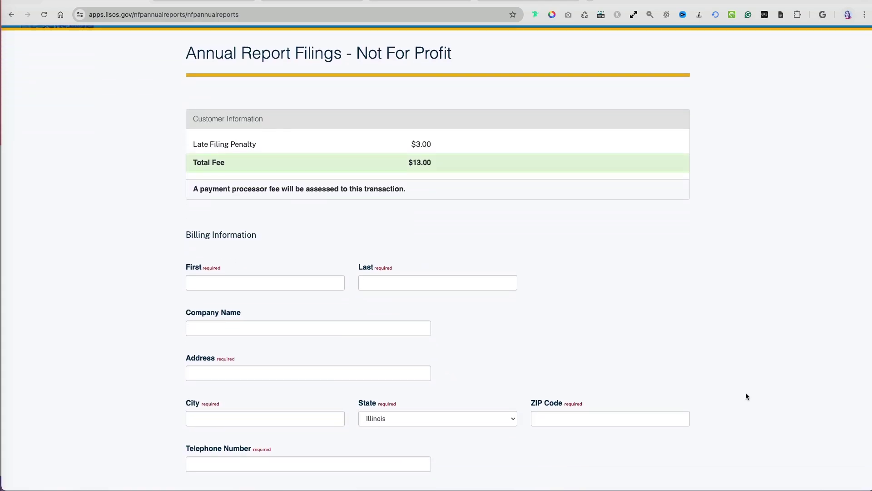
# Enter the billing contact's first and last name, street address and city
pyautogui.click(264, 178)
pyautogui.write('Jane')
pyautogui.press('Tab')
pyautogui.write('Doe')
pyautogui.press('Tab')
pyautogui.press('Tab')
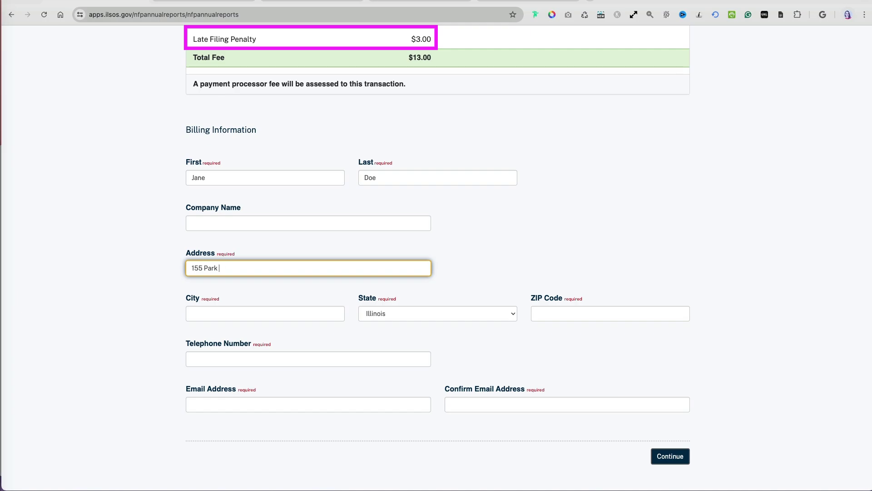
# Add the billing ZIP code, telephone number and e-mail, then submit the billing details
pyautogui.press('Tab')
pyautogui.write('Chicago')
pyautogui.press('Tab')
pyautogui.press('Tab')
pyautogui.write('60606')
pyautogui.press('Tab')
pyautogui.write('847-5')
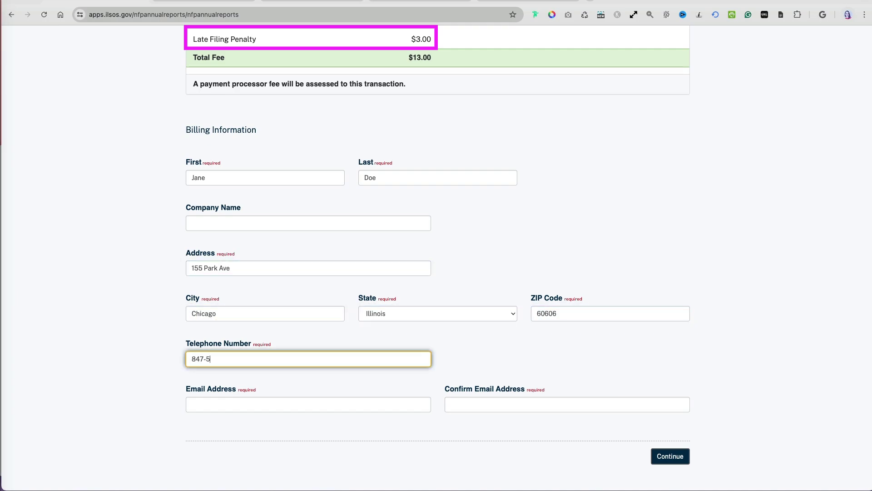
pyautogui.write('55-1515')
pyautogui.press('Tab')
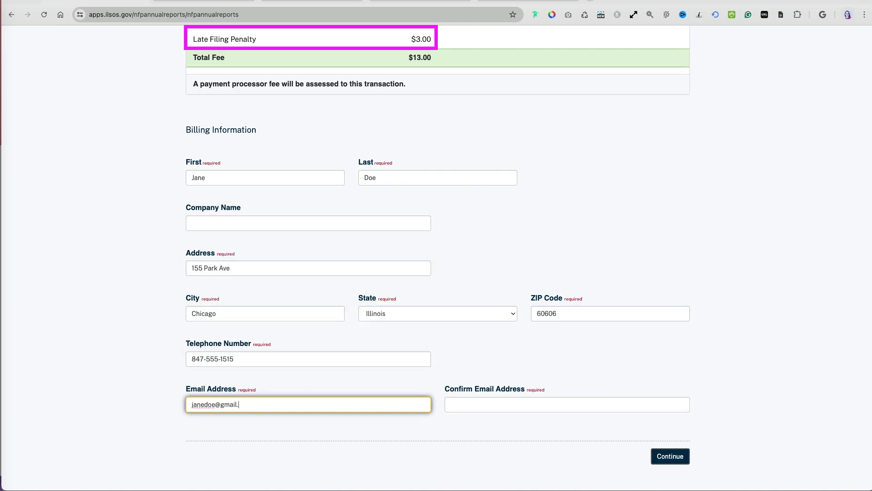
pyautogui.press('Tab')
pyautogui.press('Tab')
pyautogui.press('Return')
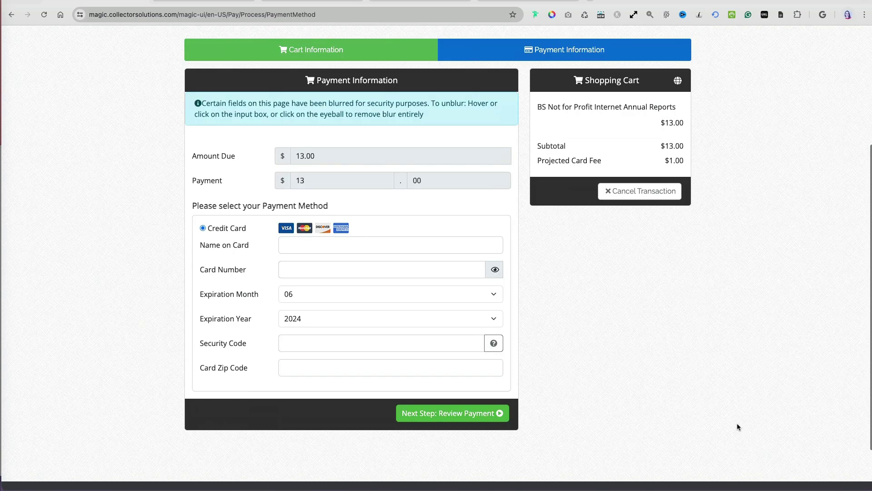